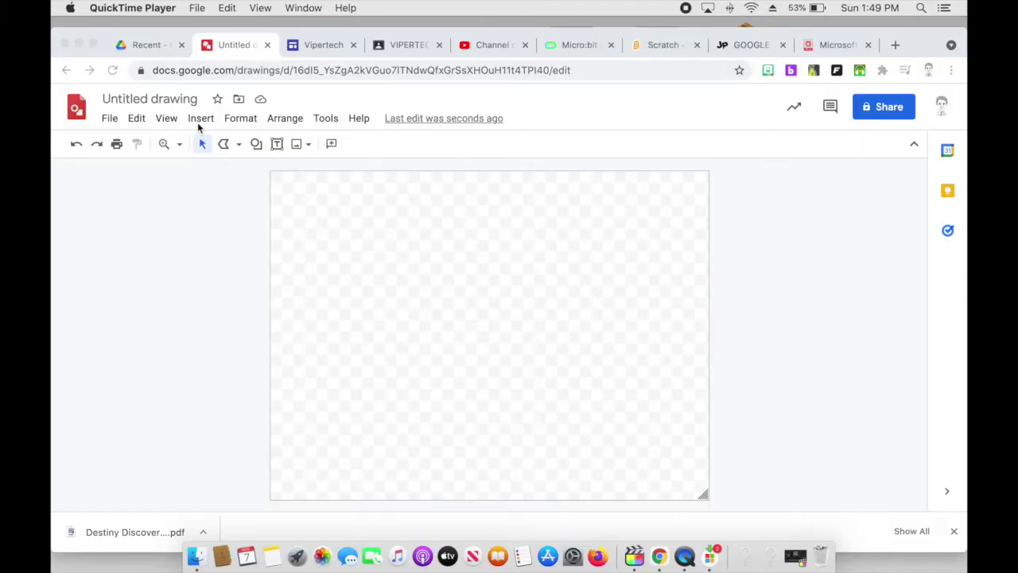
- Insert the blond spiky-haired 'manga face' web image and drag it to the canvas's left
{"action": "left_click", "coordinate": [198, 121]}
{"action": "left_click", "coordinate": [200, 118]}
{"action": "mouse_move", "coordinate": [273, 142]}
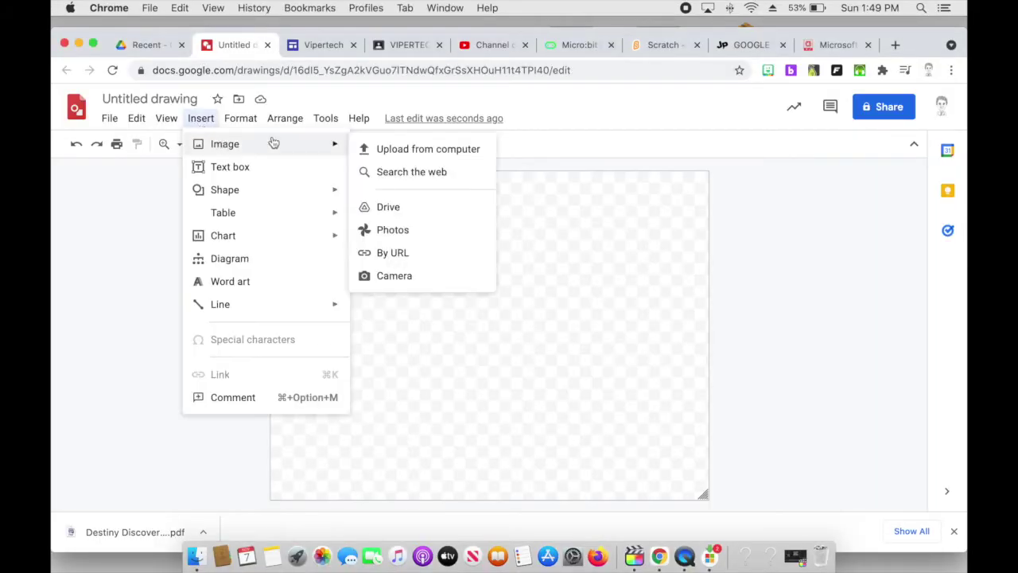
{"action": "left_click", "coordinate": [389, 170]}
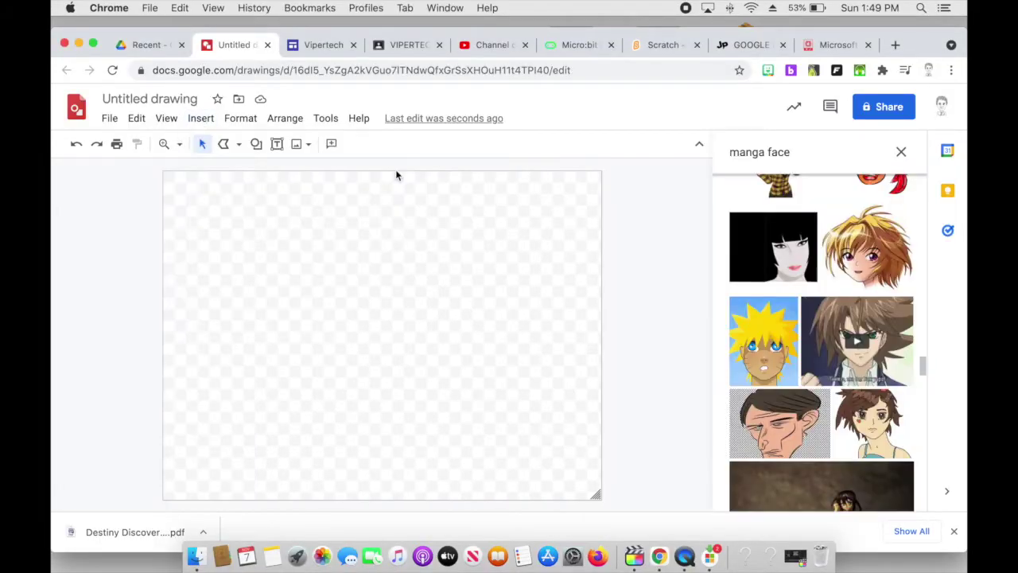
{"action": "left_click", "coordinate": [767, 340]}
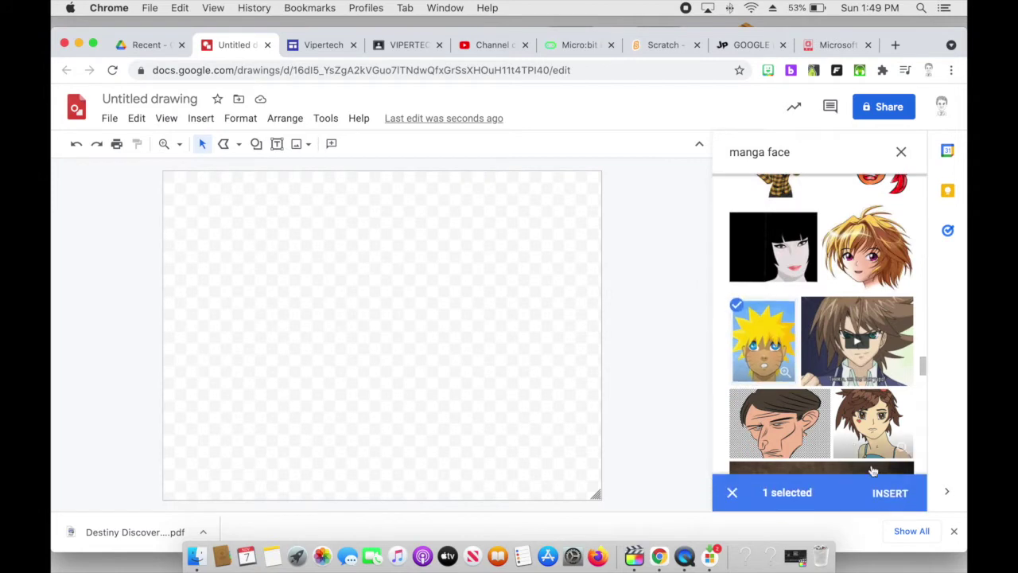
{"action": "left_click", "coordinate": [888, 492]}
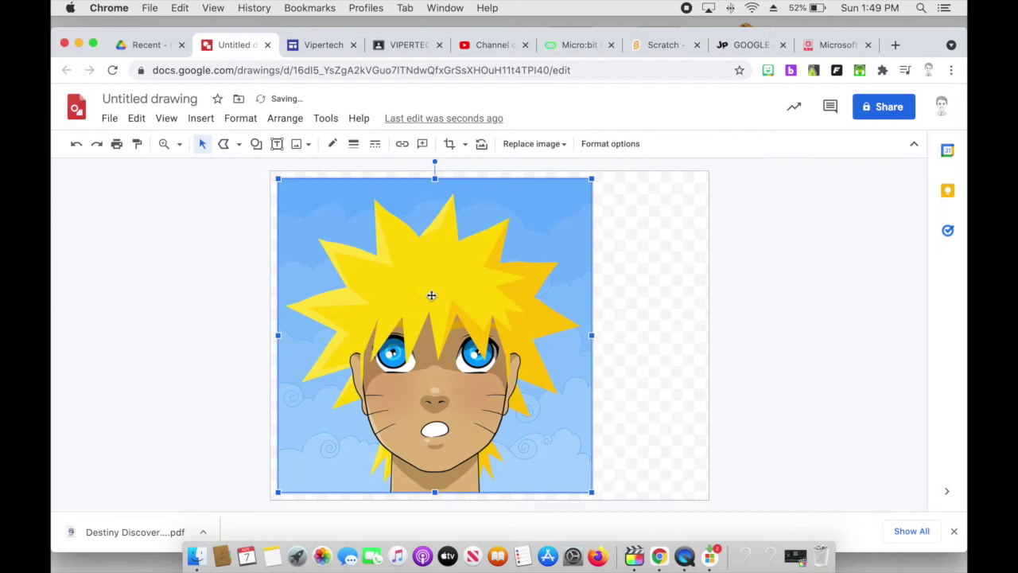
{"action": "left_click_drag", "start_coordinate": [431, 295], "coordinate": [282, 291]}
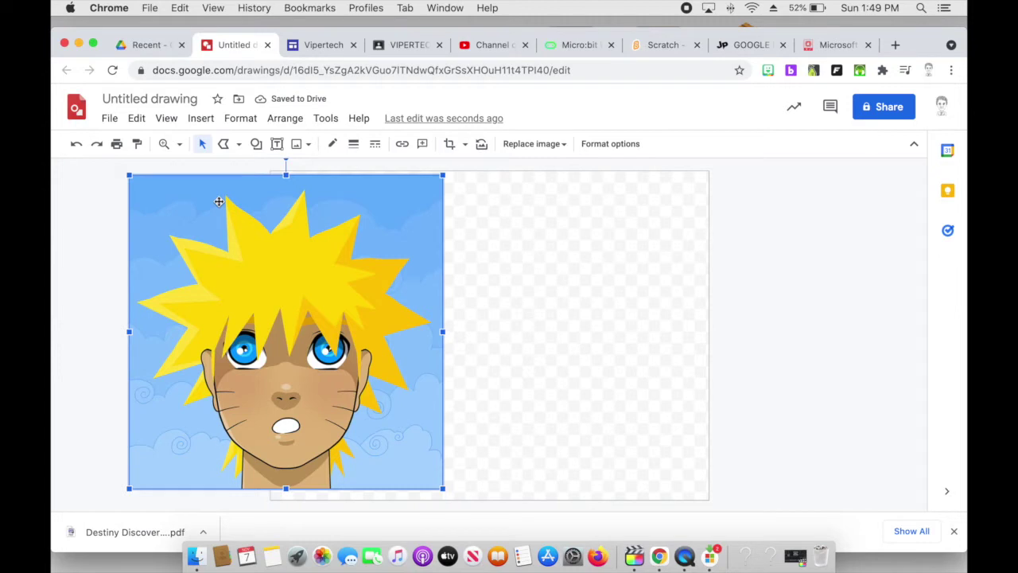
- Duplicate the manga face and line the two copies up side by side
{"action": "key", "text": "super+d"}
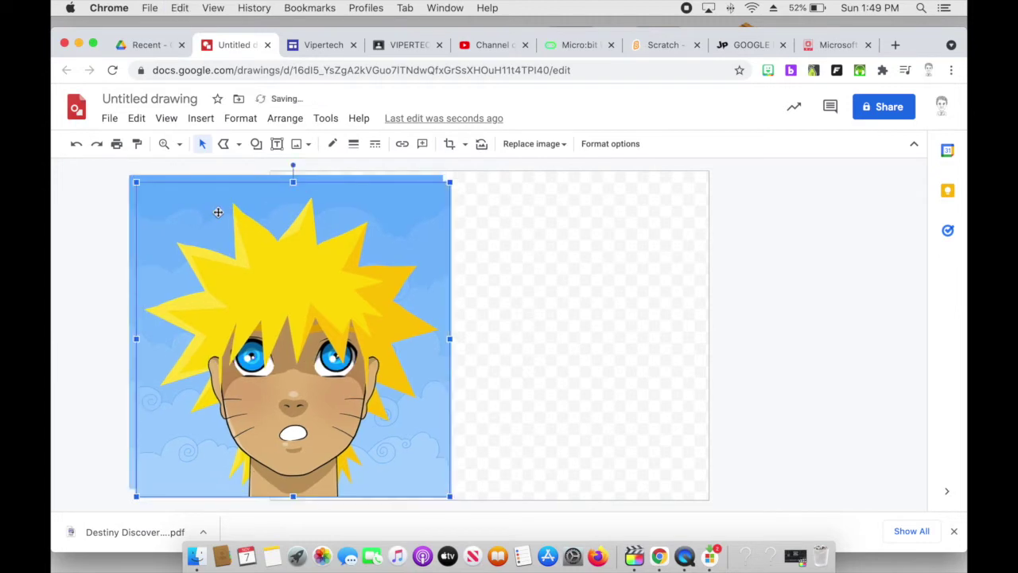
{"action": "left_click_drag", "start_coordinate": [219, 211], "coordinate": [514, 199]}
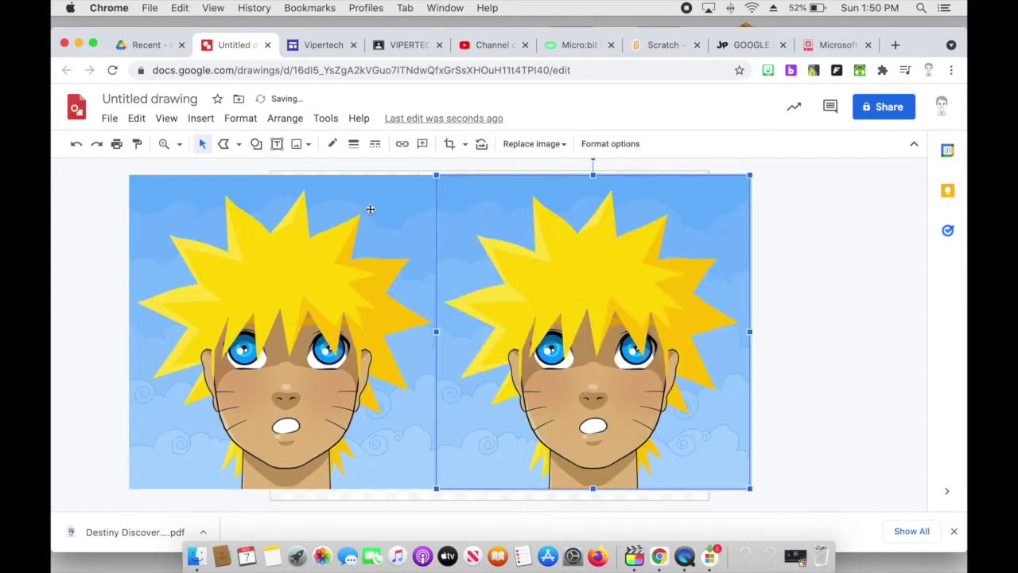
{"action": "left_click_drag", "start_coordinate": [369, 210], "coordinate": [310, 212]}
{"action": "left_click_drag", "start_coordinate": [454, 205], "coordinate": [439, 205]}
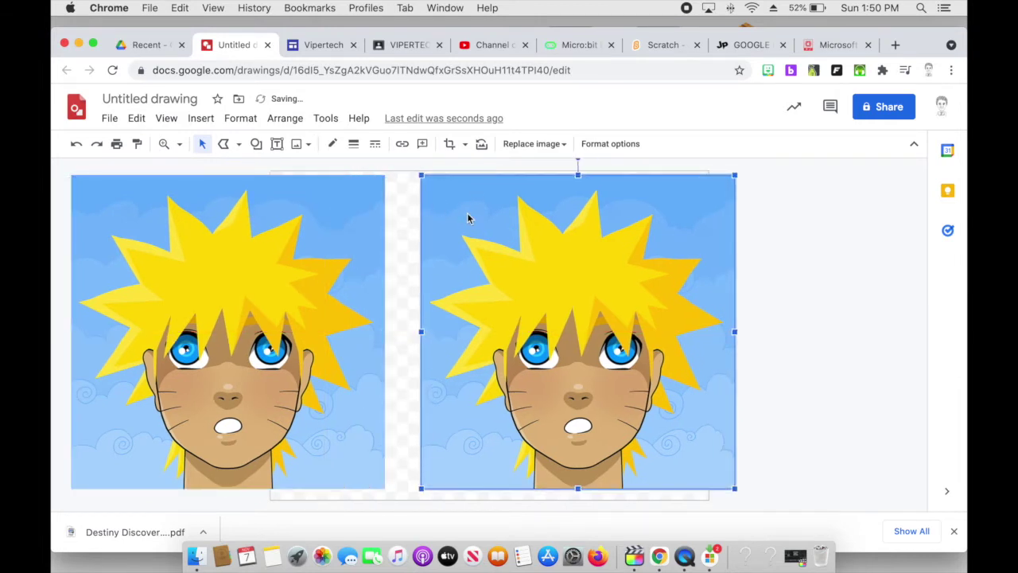
- Send the right-hand face copy to the back
{"action": "right_click", "coordinate": [469, 218]}
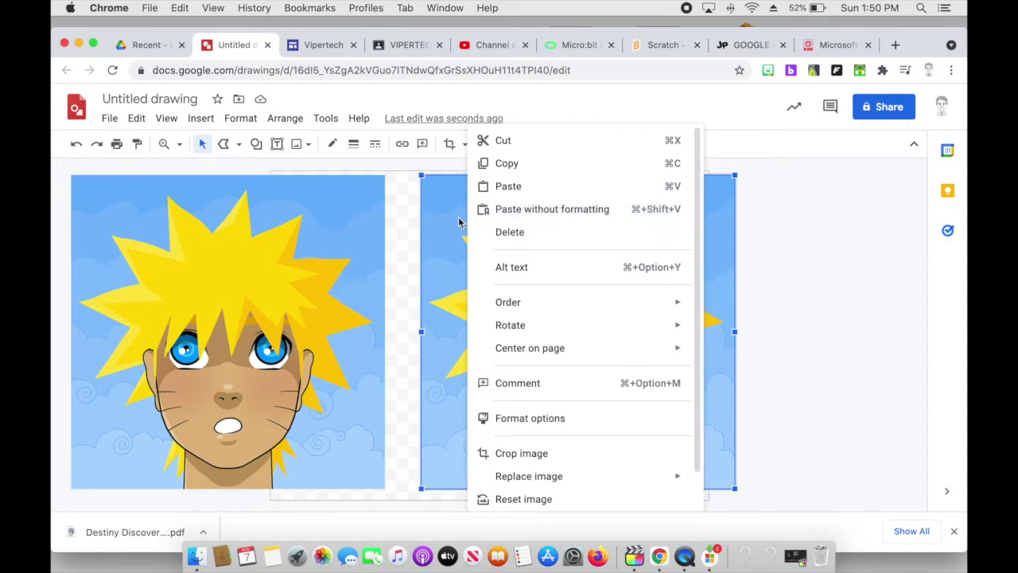
{"action": "mouse_move", "coordinate": [506, 306]}
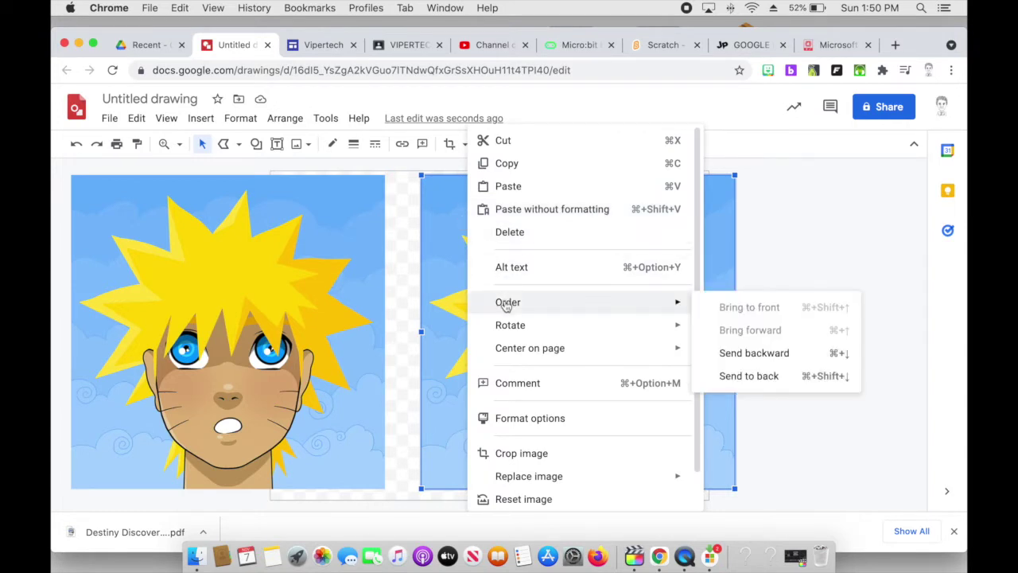
{"action": "left_click", "coordinate": [740, 376]}
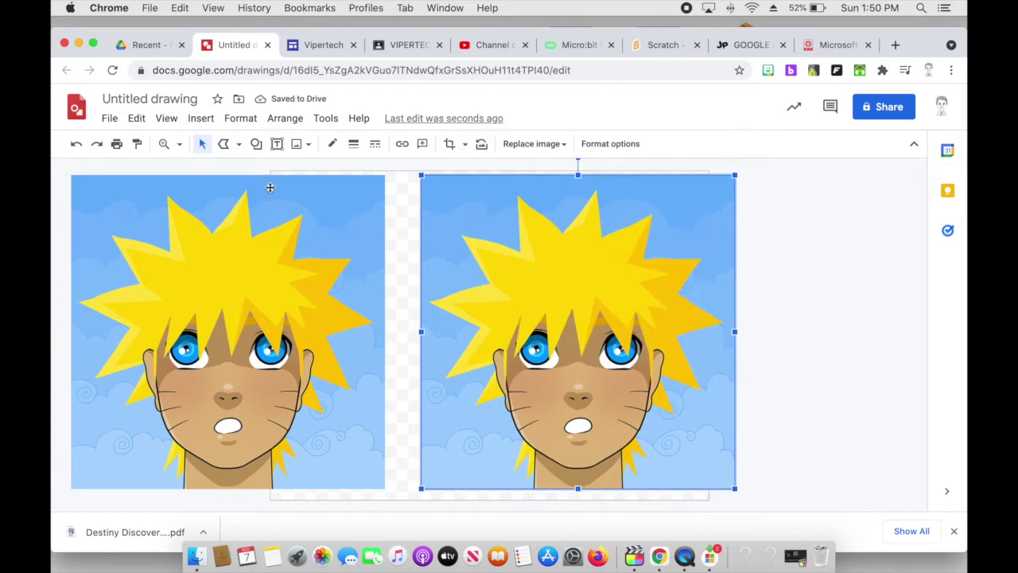
- Switch the line tool to Polyline
{"action": "left_click", "coordinate": [239, 145]}
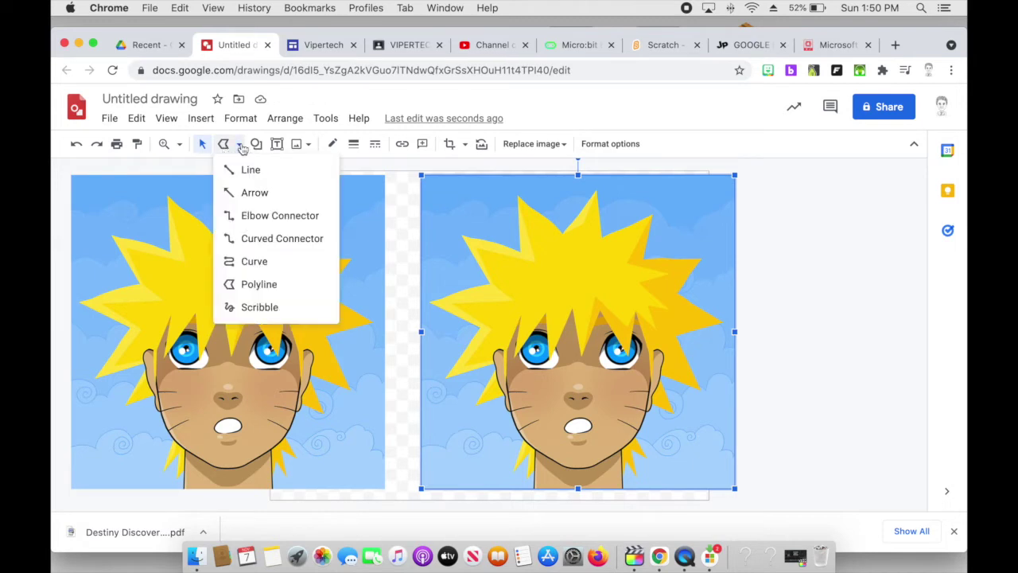
{"action": "left_click", "coordinate": [249, 170]}
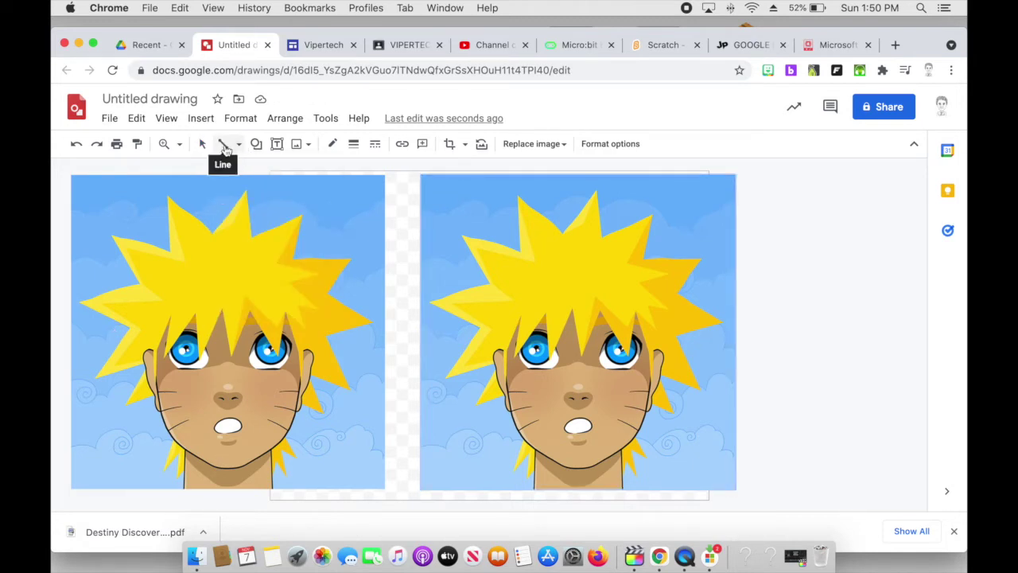
{"action": "left_click", "coordinate": [238, 144]}
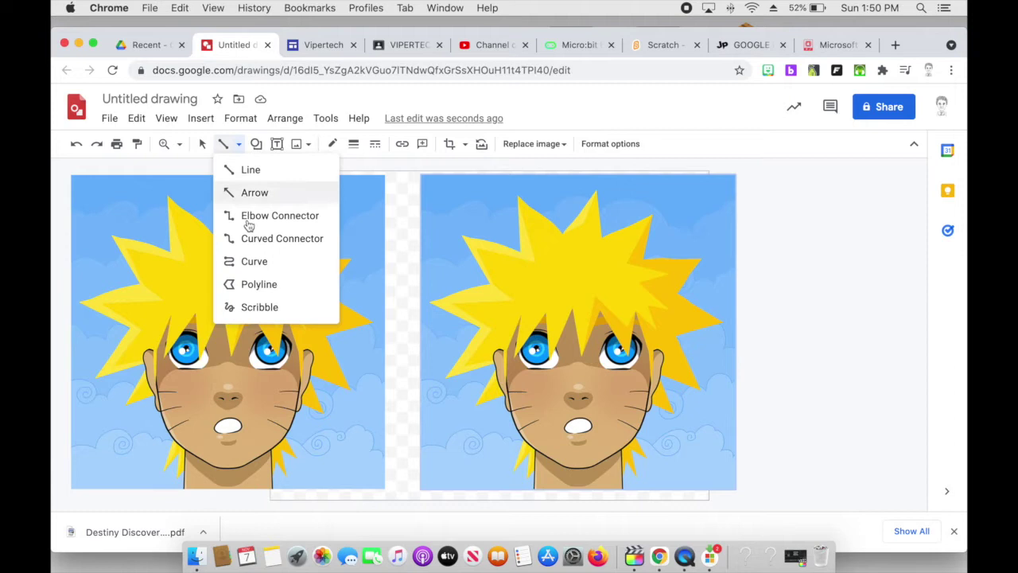
{"action": "left_click", "coordinate": [260, 284]}
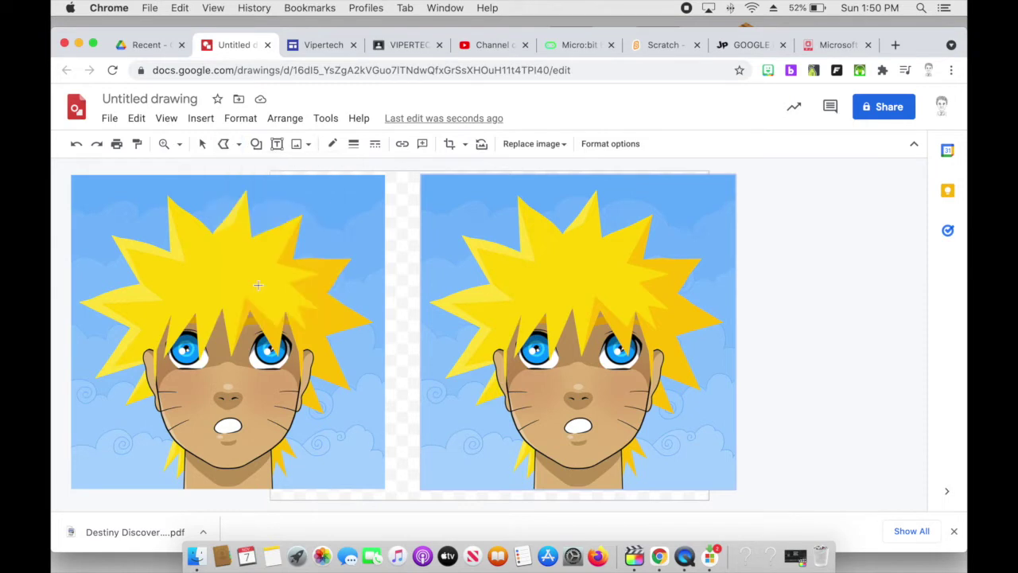
- Trace the left face's hair spikes from the top down the right side to the ear
{"action": "left_click", "coordinate": [169, 251]}
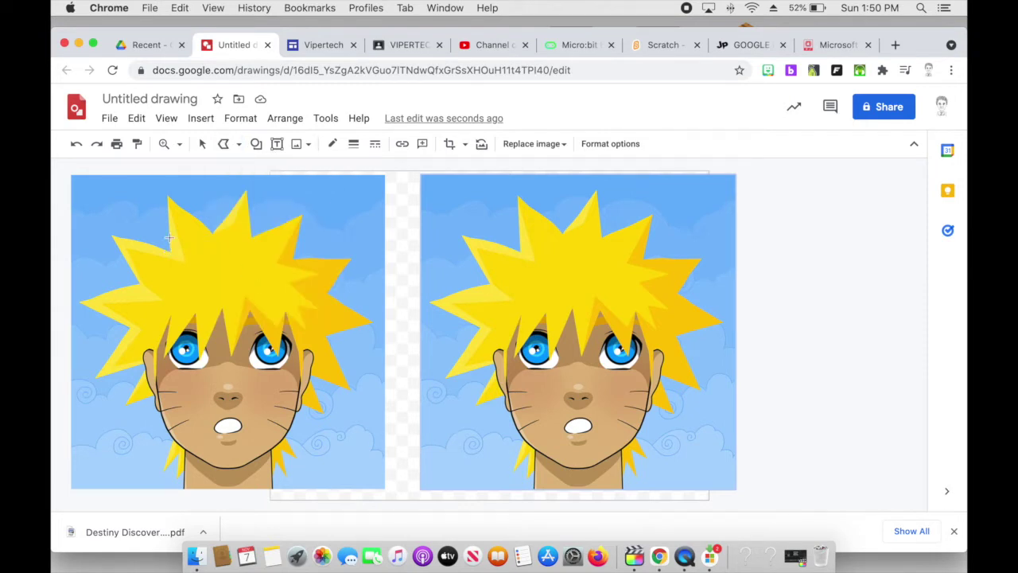
{"action": "left_click", "coordinate": [168, 195]}
{"action": "left_click", "coordinate": [213, 232]}
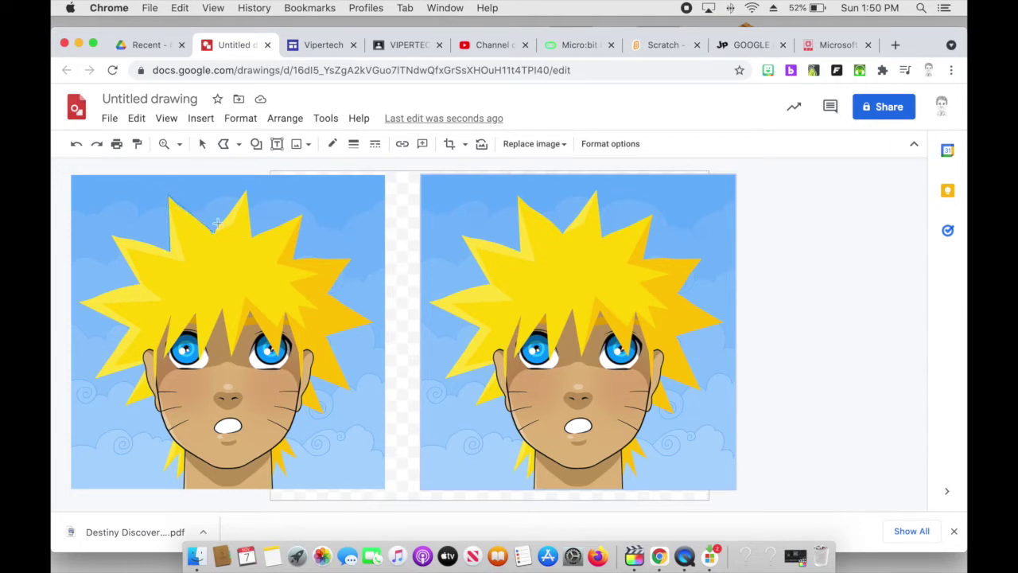
{"action": "left_click", "coordinate": [247, 191]}
{"action": "left_click", "coordinate": [251, 237]}
{"action": "left_click", "coordinate": [300, 213]}
{"action": "left_click", "coordinate": [291, 260]}
{"action": "left_click", "coordinate": [349, 259]}
{"action": "left_click", "coordinate": [327, 294]}
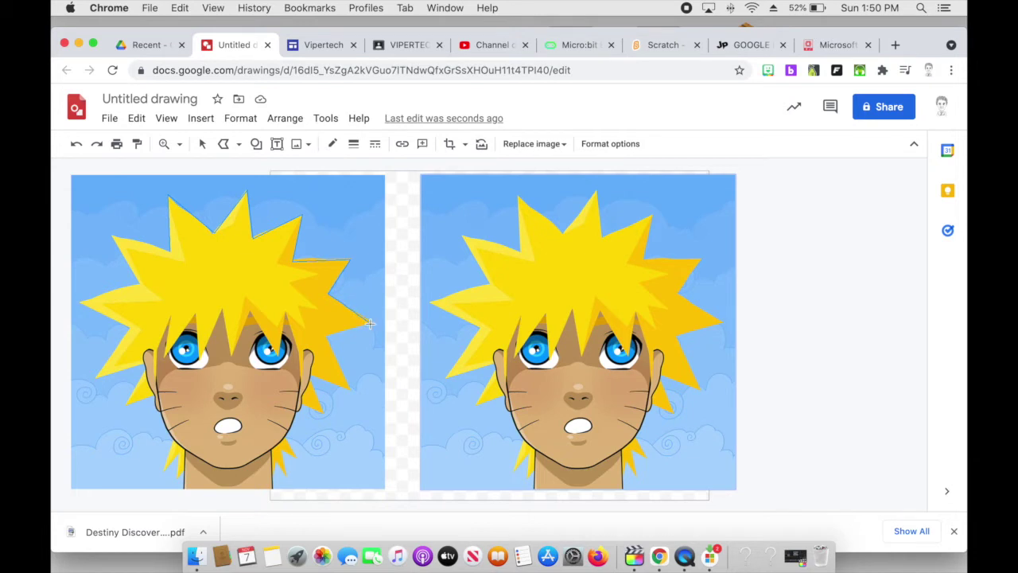
{"action": "left_click", "coordinate": [367, 322]}
{"action": "left_click", "coordinate": [332, 344]}
{"action": "left_click", "coordinate": [351, 388]}
{"action": "left_click", "coordinate": [310, 373]}
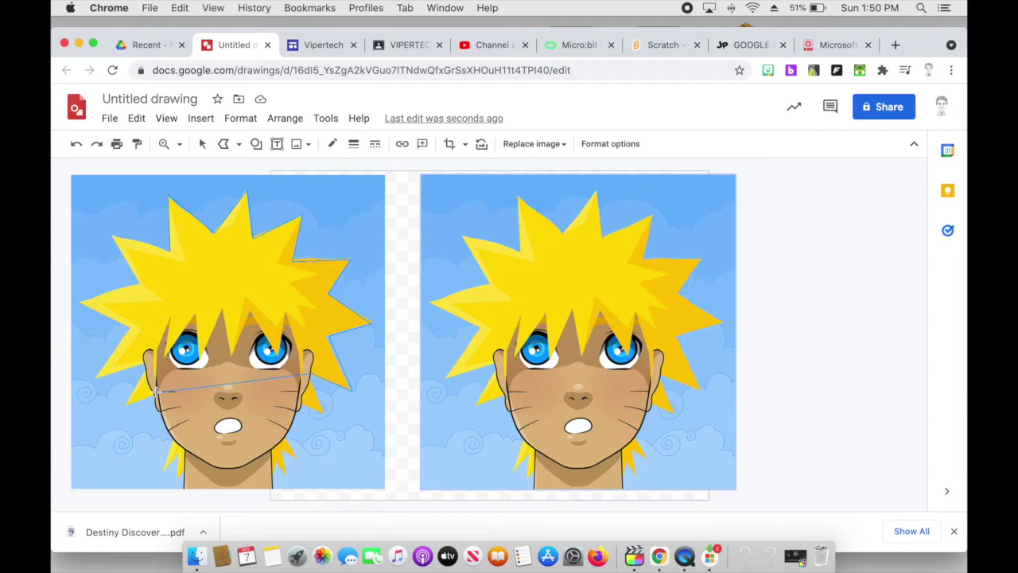
- Trace the lower and left hair edges and close the outline into a shape
{"action": "left_click", "coordinate": [156, 390]}
{"action": "left_click", "coordinate": [126, 405]}
{"action": "left_click", "coordinate": [147, 364]}
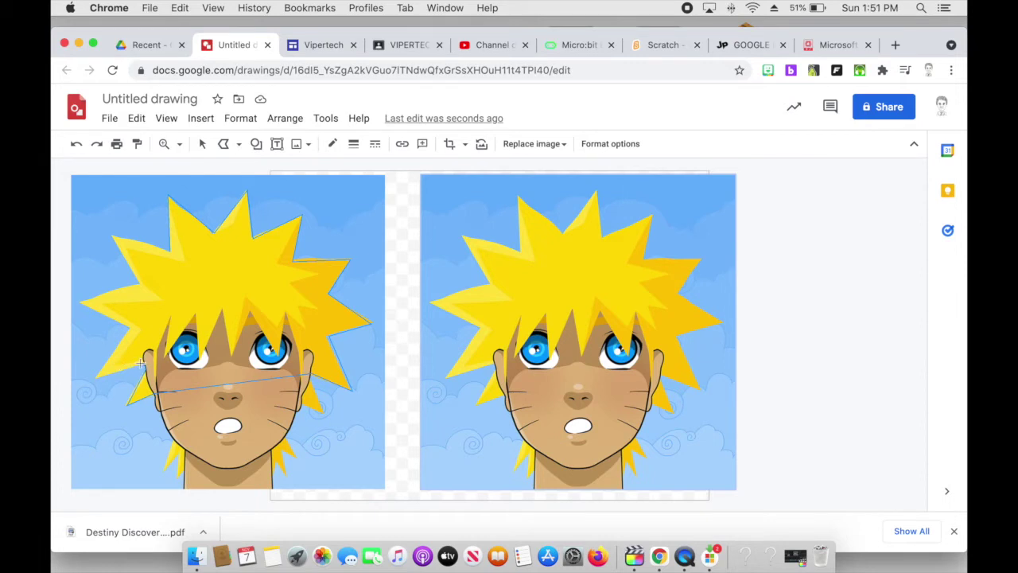
{"action": "left_click", "coordinate": [95, 378]}
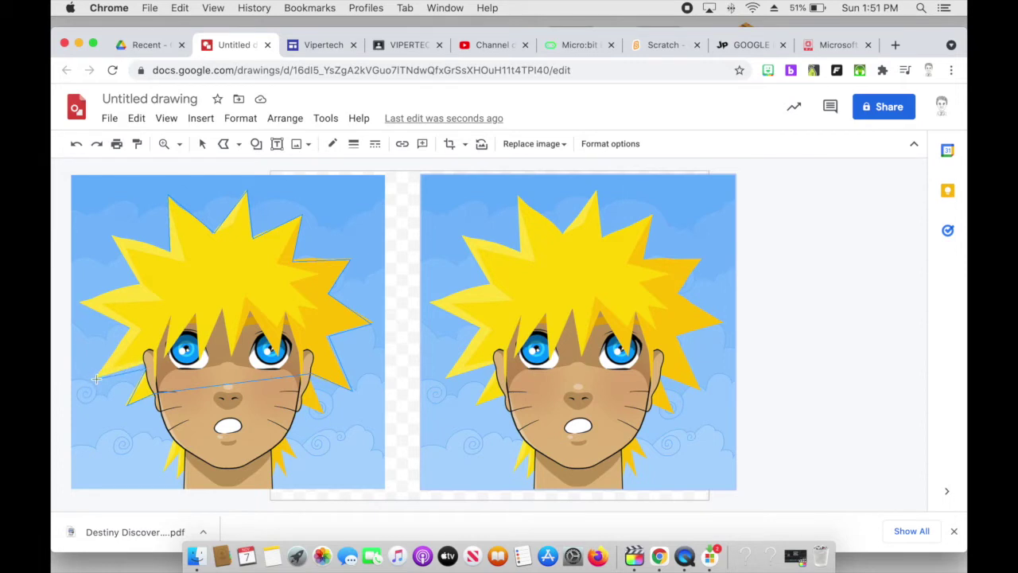
{"action": "left_click", "coordinate": [129, 325]}
{"action": "left_click", "coordinate": [78, 299]}
{"action": "left_click", "coordinate": [113, 237]}
{"action": "double_click", "coordinate": [170, 250]}
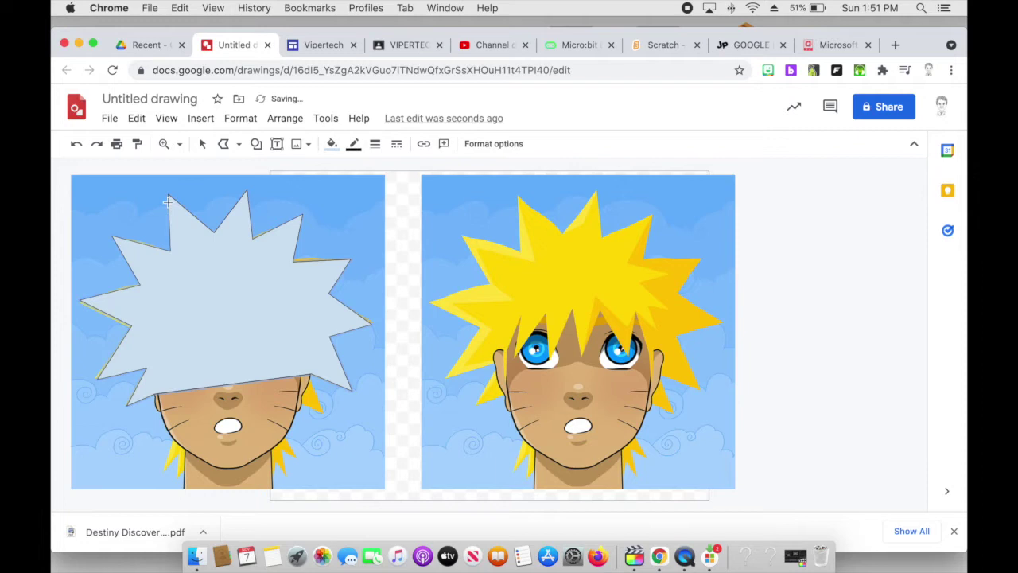
- Cancel a stray unfinished line started over the face
{"action": "left_click", "coordinate": [155, 299]}
{"action": "left_click", "coordinate": [185, 285]}
{"action": "key", "text": "Escape"}
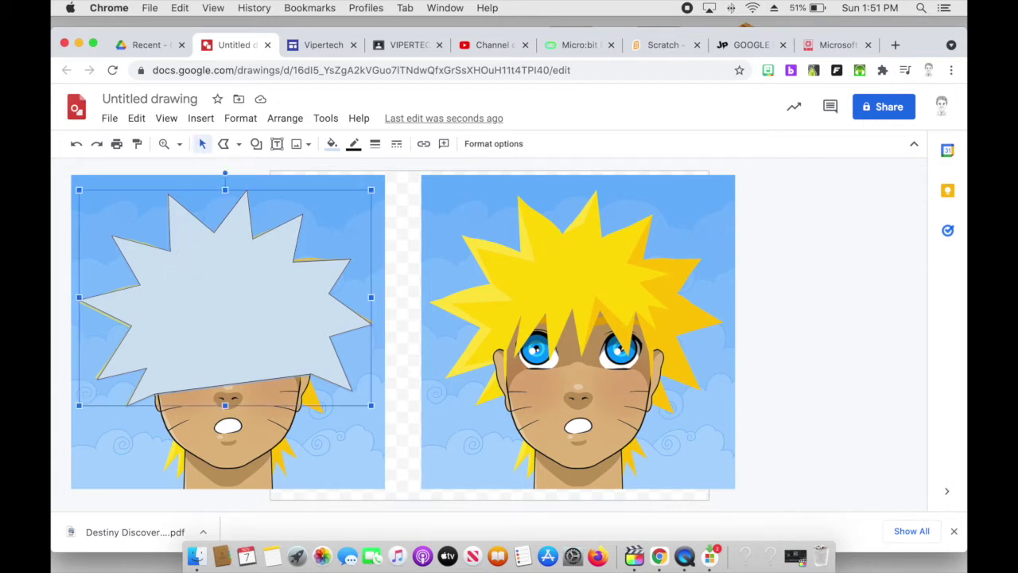
- Nudge the hair shape's left spike points and upper right spike point to fit the hair
{"action": "double_click", "coordinate": [184, 276]}
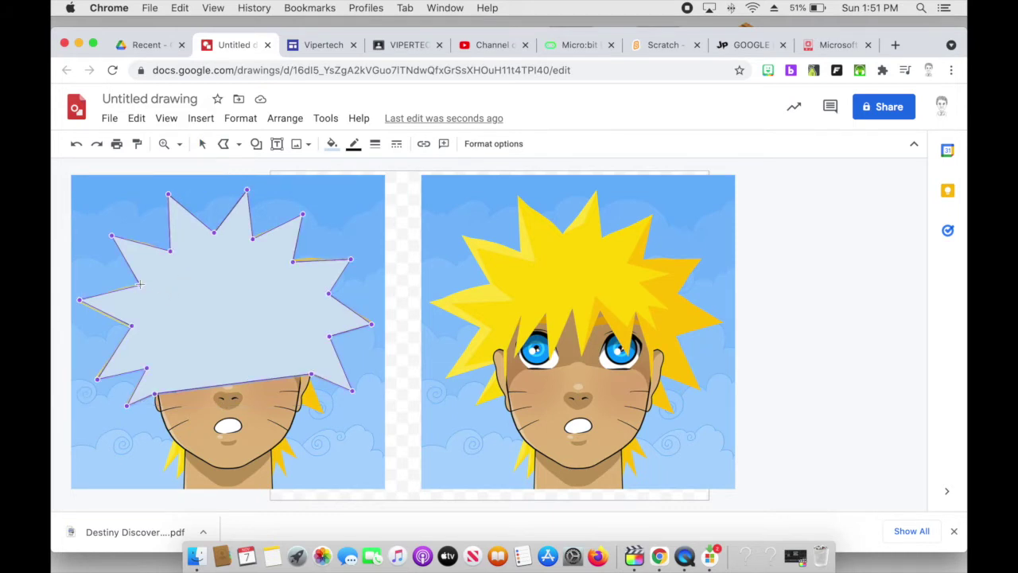
{"action": "left_click_drag", "start_coordinate": [137, 284], "coordinate": [137, 284]}
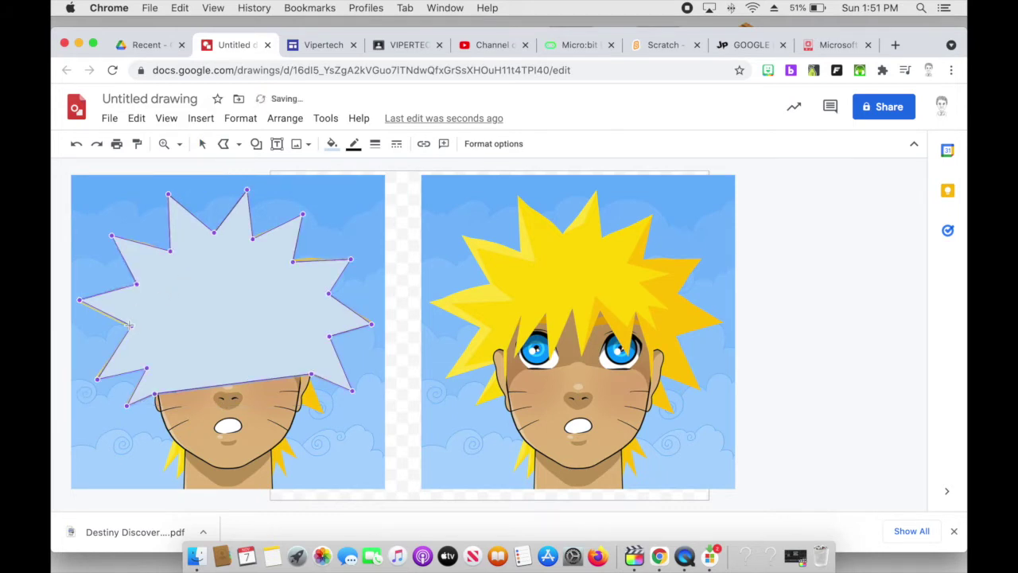
{"action": "left_click_drag", "start_coordinate": [129, 324], "coordinate": [129, 326]}
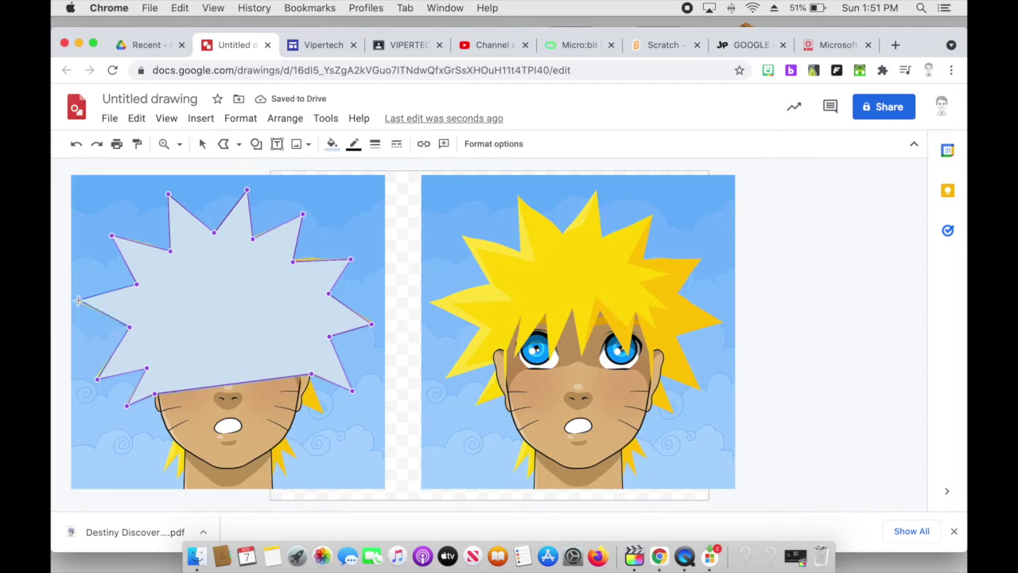
{"action": "left_click_drag", "start_coordinate": [79, 300], "coordinate": [78, 300]}
{"action": "left_click_drag", "start_coordinate": [97, 377], "coordinate": [96, 379]}
{"action": "left_click_drag", "start_coordinate": [293, 261], "coordinate": [294, 257]}
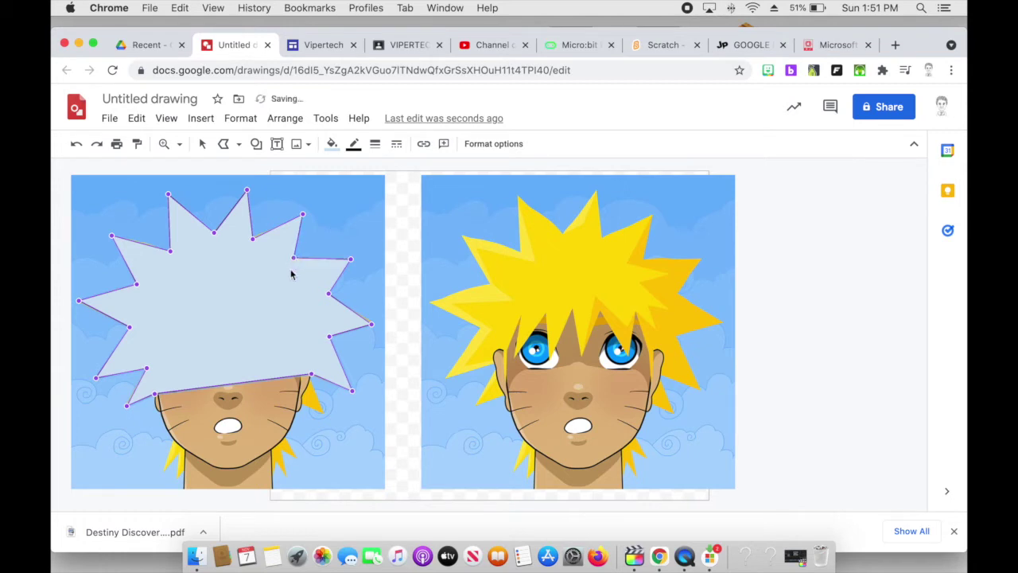
{"action": "left_click", "coordinate": [278, 272]}
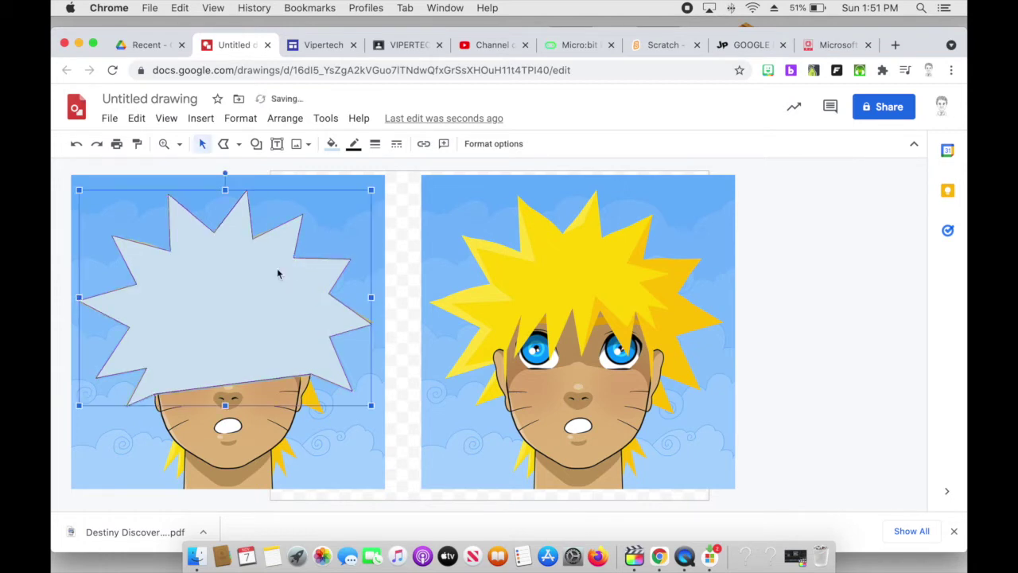
- Fill the spiky hair shape yellow and drag it over the right face copy's hair
{"action": "left_click", "coordinate": [331, 143]}
{"action": "left_click", "coordinate": [385, 260]}
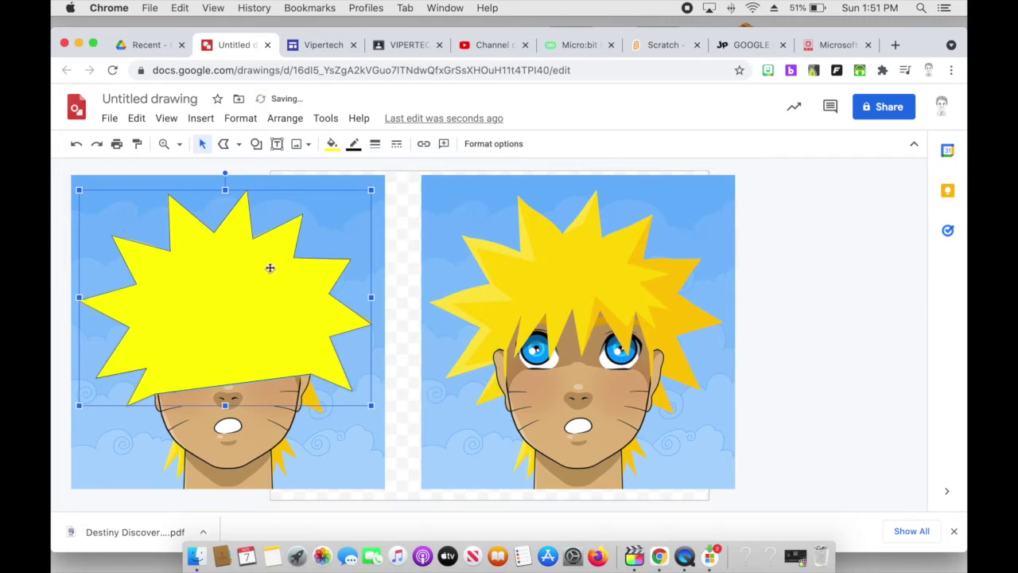
{"action": "left_click_drag", "start_coordinate": [279, 271], "coordinate": [616, 271]}
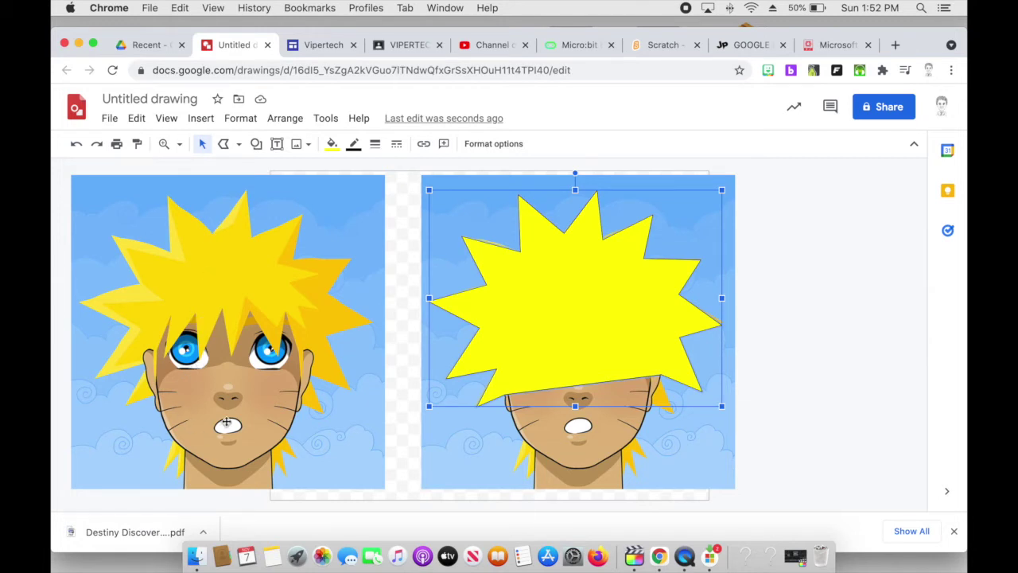
- Trace the face outline as a polyline and fill it peach skin colour
{"action": "left_click", "coordinate": [223, 146]}
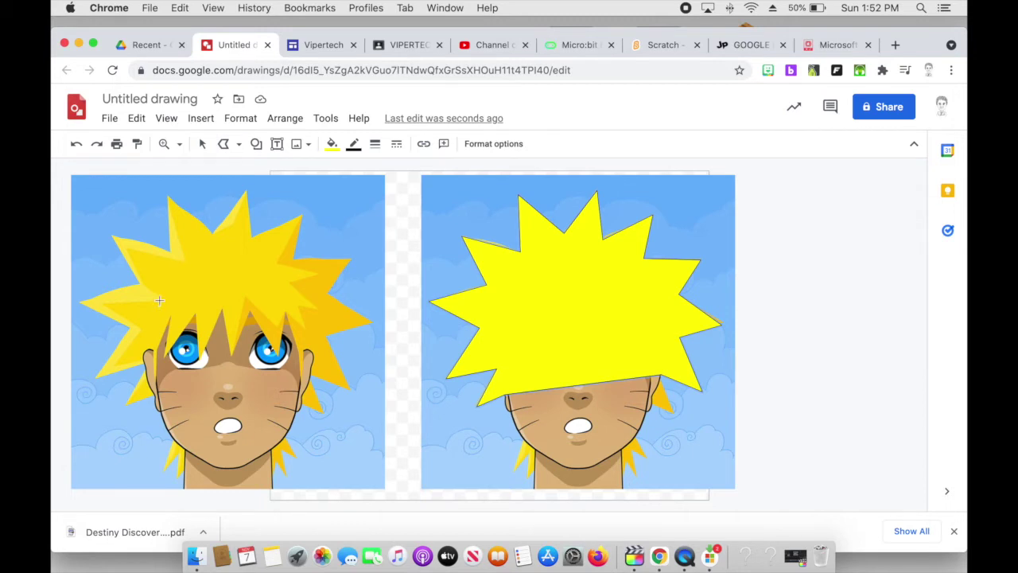
{"action": "mouse_move", "coordinate": [158, 307]}
{"action": "left_mouse_down"}
{"action": "mouse_move", "coordinate": [157, 374]}
{"action": "mouse_move", "coordinate": [174, 442]}
{"action": "mouse_move", "coordinate": [225, 470]}
{"action": "mouse_move", "coordinate": [280, 443]}
{"action": "mouse_move", "coordinate": [301, 386]}
{"action": "mouse_move", "coordinate": [296, 303]}
{"action": "mouse_move", "coordinate": [159, 308]}
{"action": "left_mouse_up"}
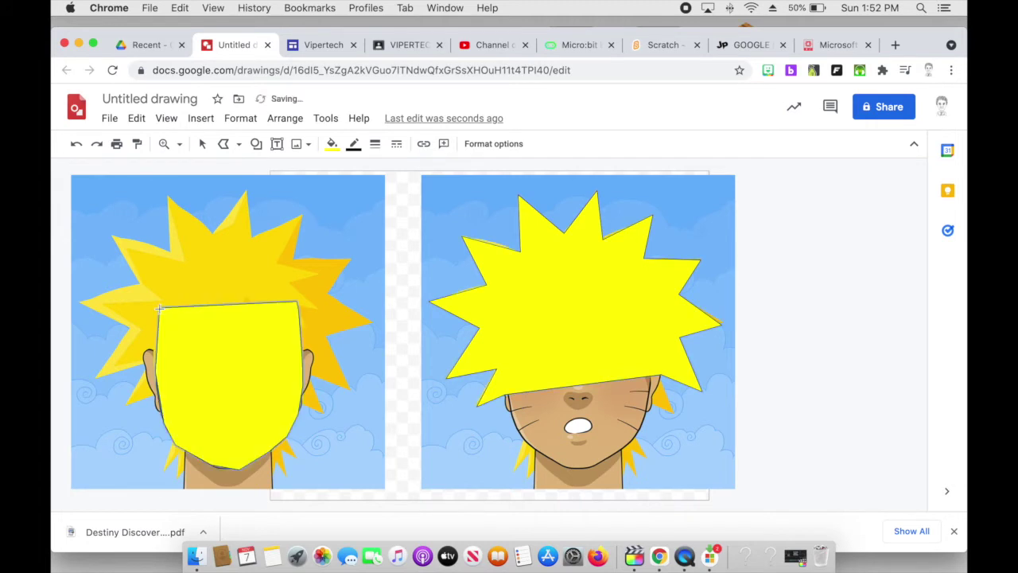
{"action": "left_click", "coordinate": [331, 143]}
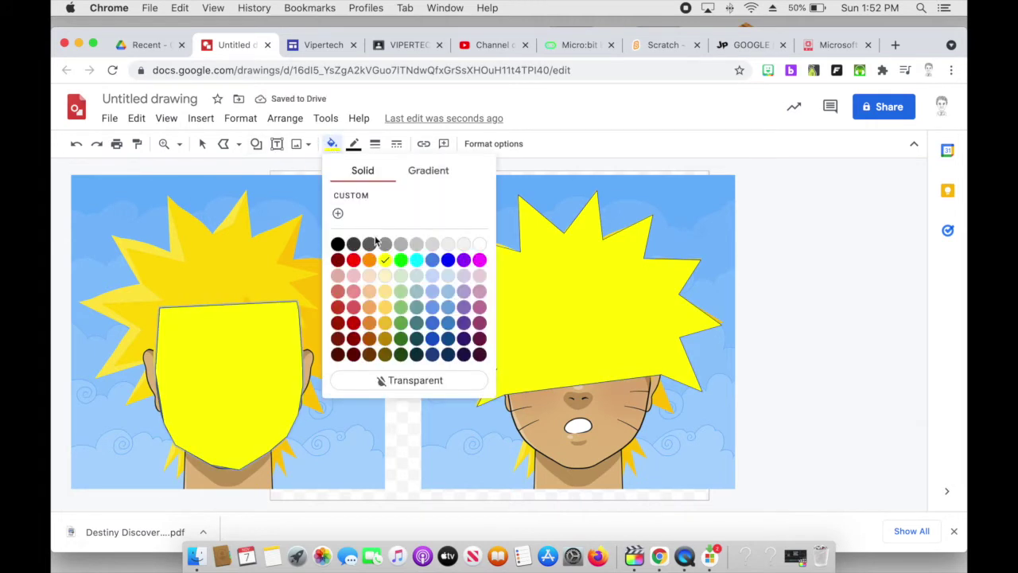
{"action": "left_click", "coordinate": [370, 291]}
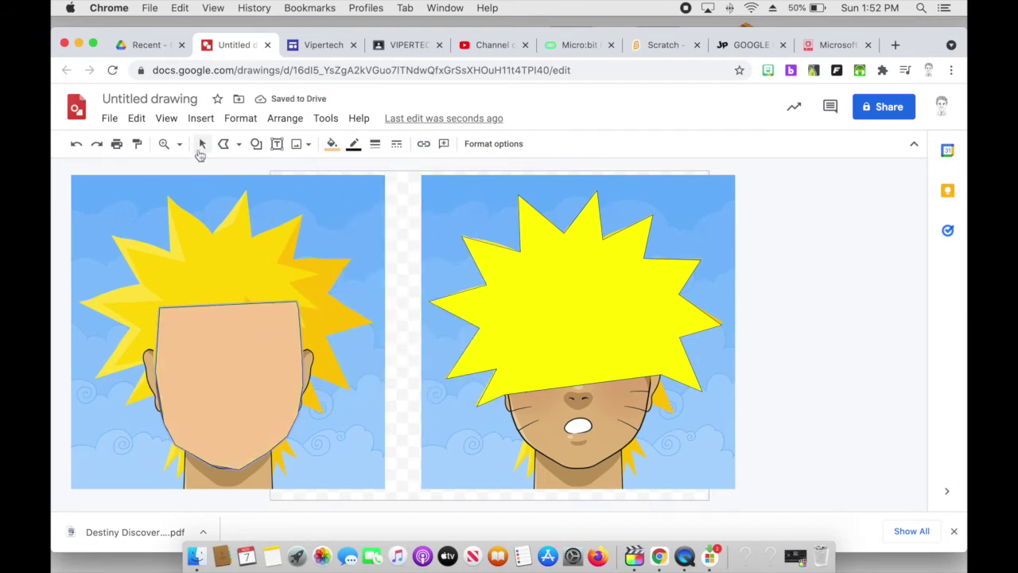
- Sharpen the face shape's chin point and move the face onto the right image
{"action": "left_click", "coordinate": [201, 150]}
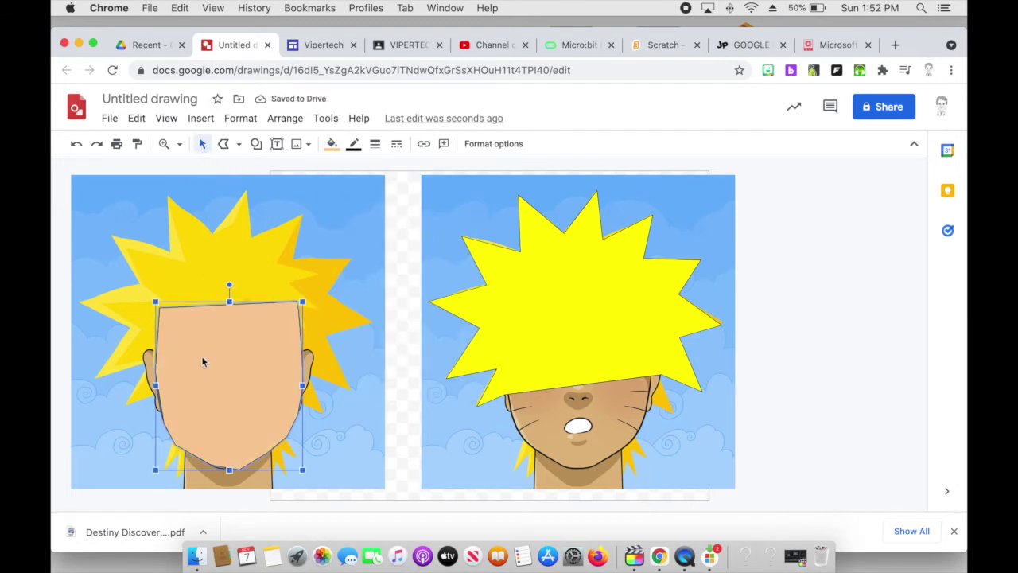
{"action": "double_click", "coordinate": [202, 361]}
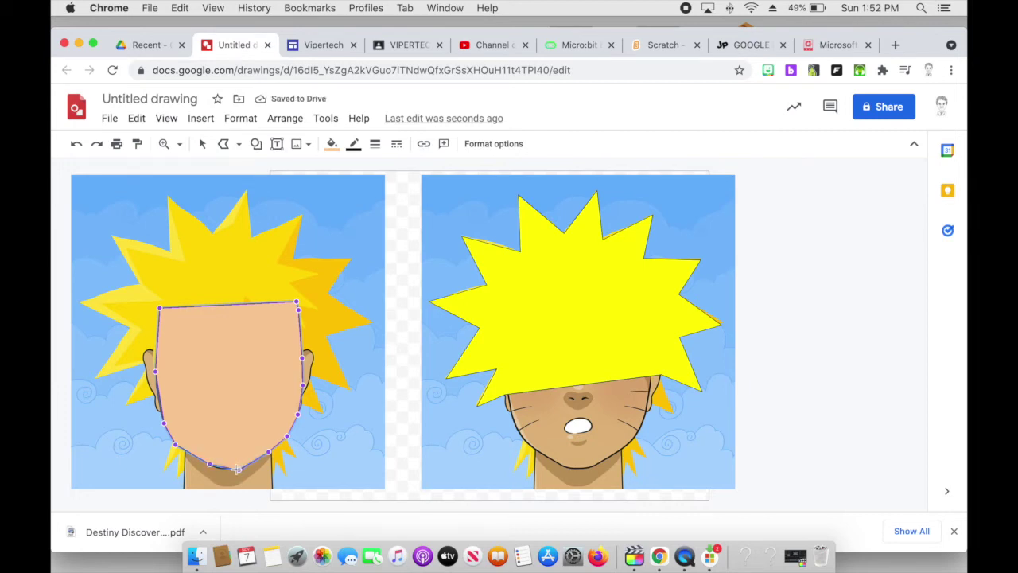
{"action": "left_click", "coordinate": [223, 472]}
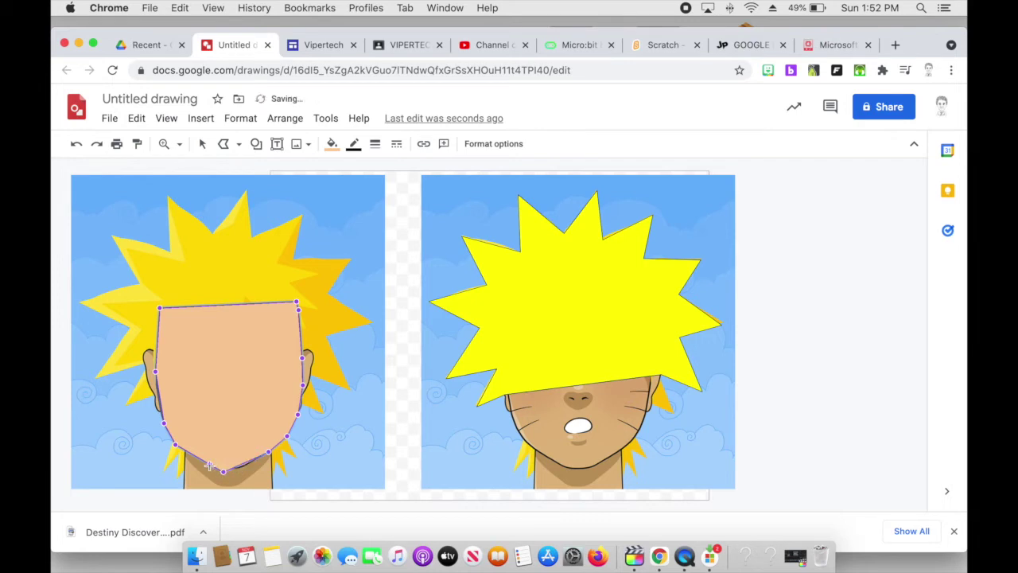
{"action": "left_click", "coordinate": [270, 453]}
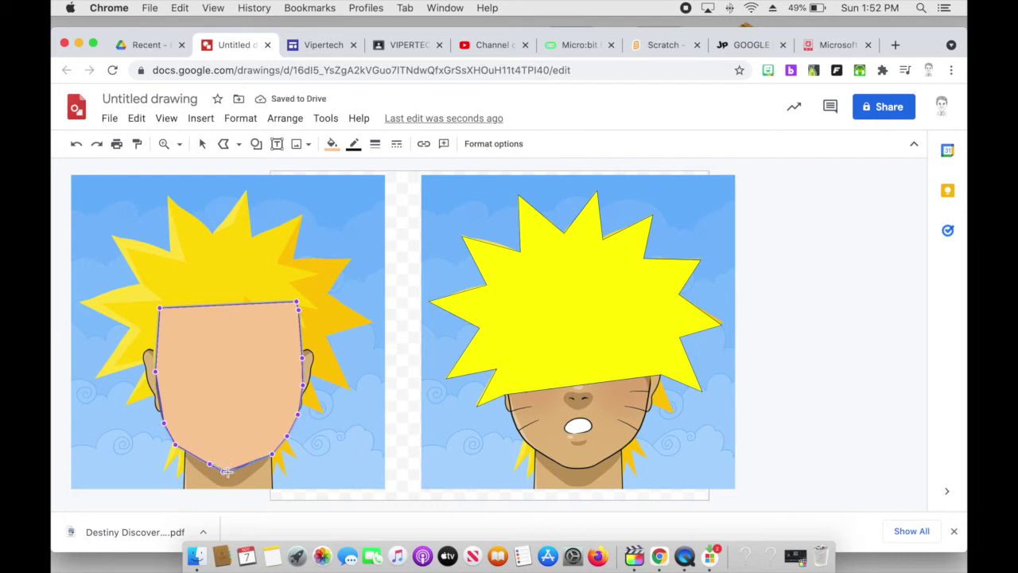
{"action": "left_click_drag", "start_coordinate": [224, 472], "coordinate": [229, 472]}
{"action": "left_click", "coordinate": [215, 367]}
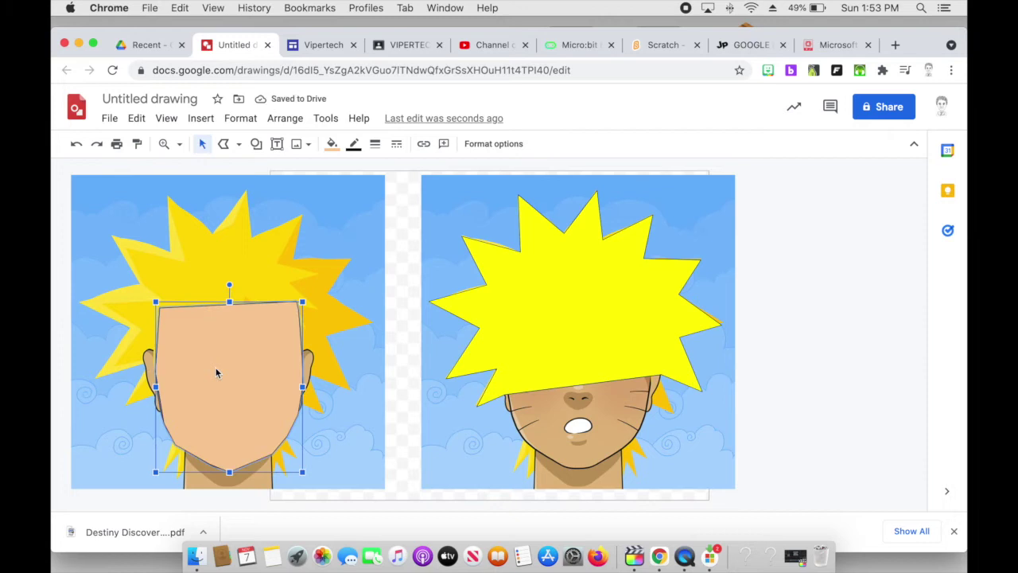
{"action": "left_click_drag", "start_coordinate": [215, 367], "coordinate": [565, 367]}
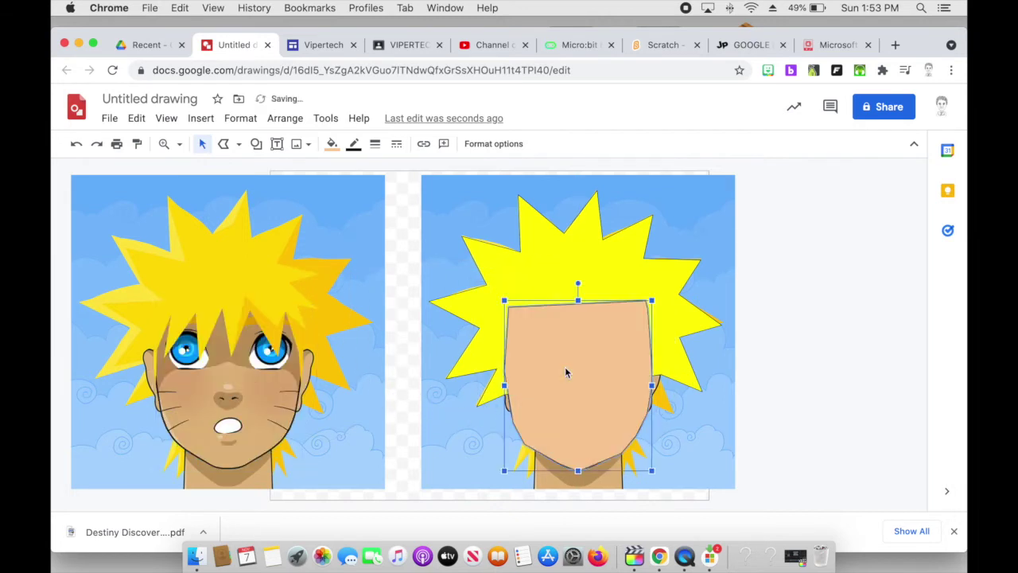
- Move the two blue iris circles onto the right face
{"action": "left_click", "coordinate": [224, 144]}
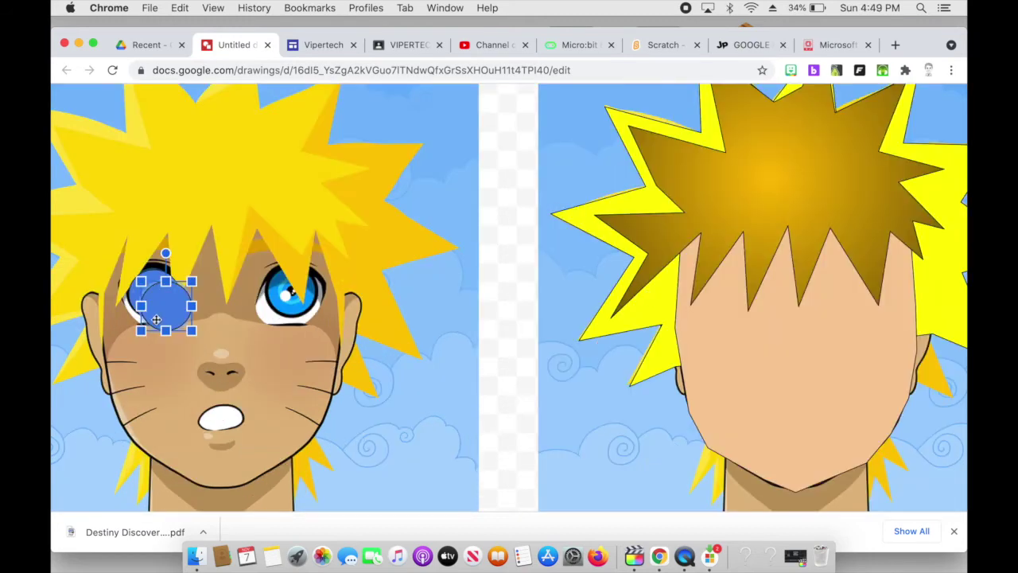
{"action": "left_click_drag", "start_coordinate": [159, 305], "coordinate": [722, 286]}
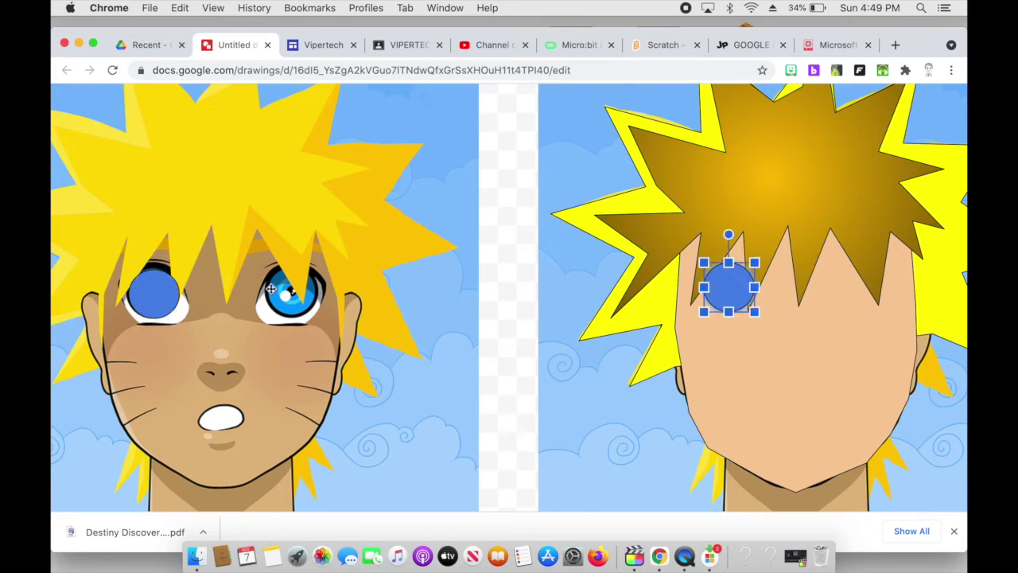
{"action": "left_click_drag", "start_coordinate": [151, 293], "coordinate": [860, 287]}
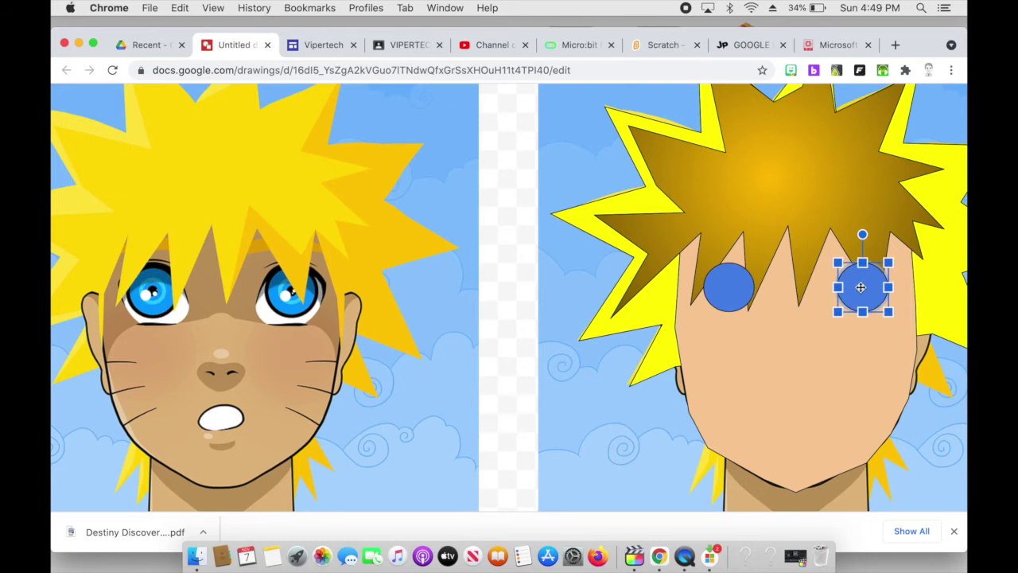
- Send each iris circle backward so both sit behind the hair
{"action": "right_click", "coordinate": [861, 287]}
{"action": "mouse_move", "coordinate": [874, 290]}
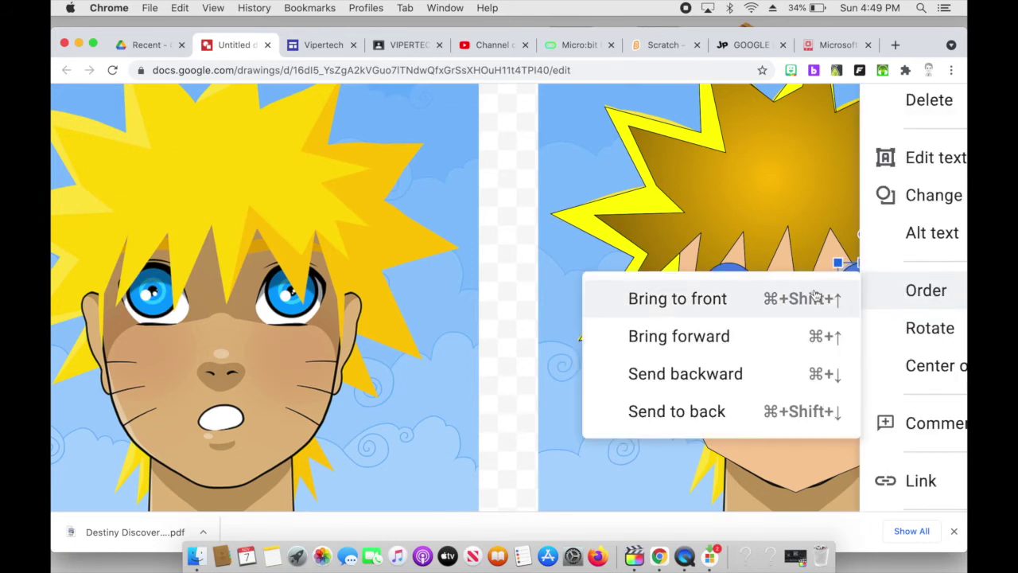
{"action": "left_click", "coordinate": [730, 364]}
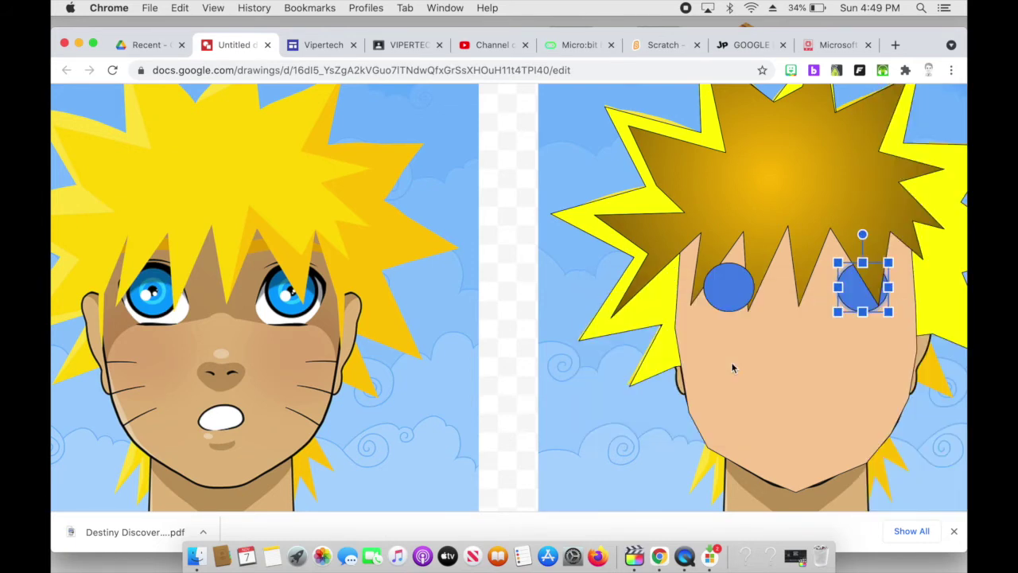
{"action": "left_click", "coordinate": [730, 289]}
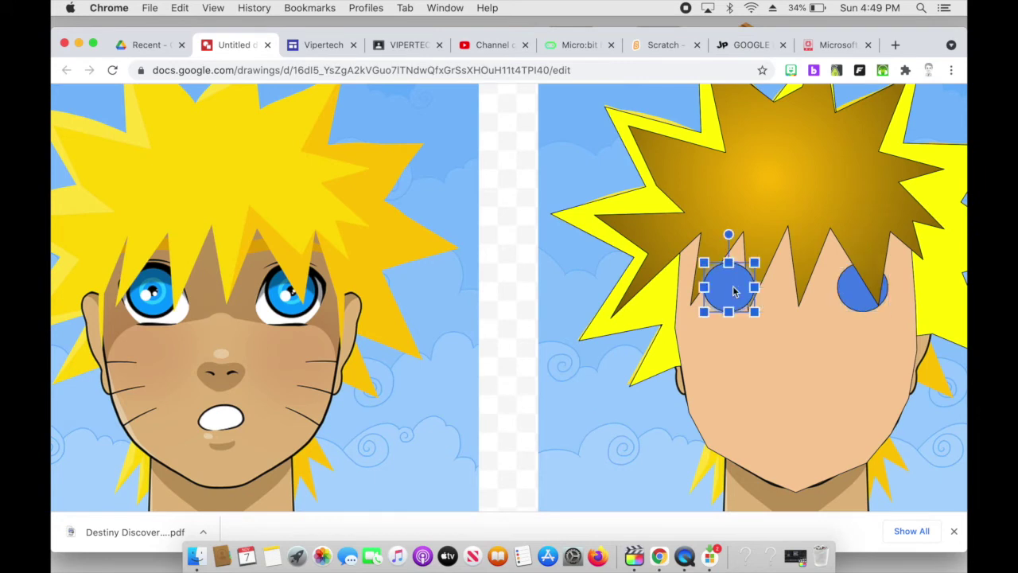
{"action": "right_click", "coordinate": [733, 291]}
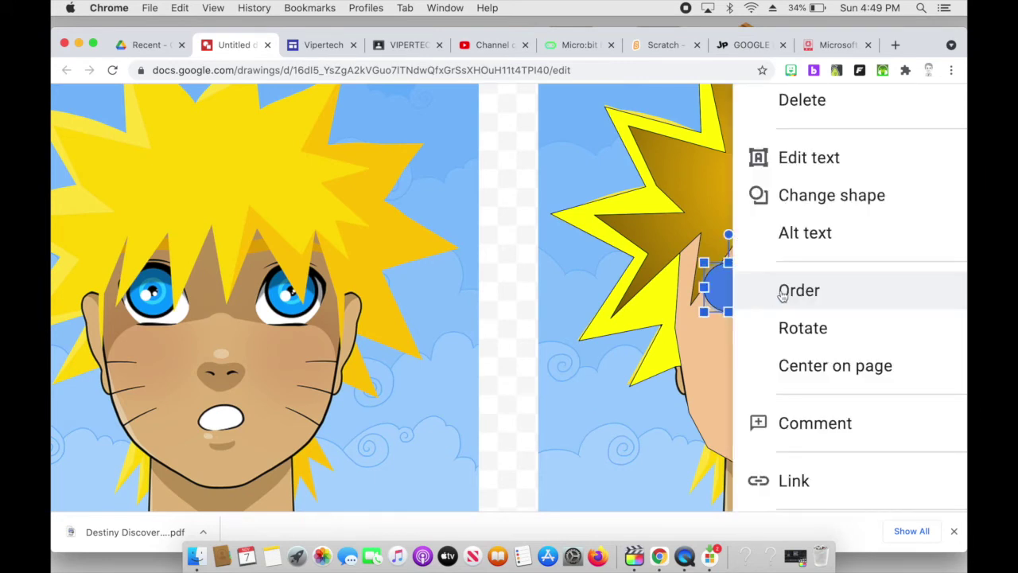
{"action": "scroll", "coordinate": [783, 294], "scroll_direction": "right", "scroll_amount": 5}
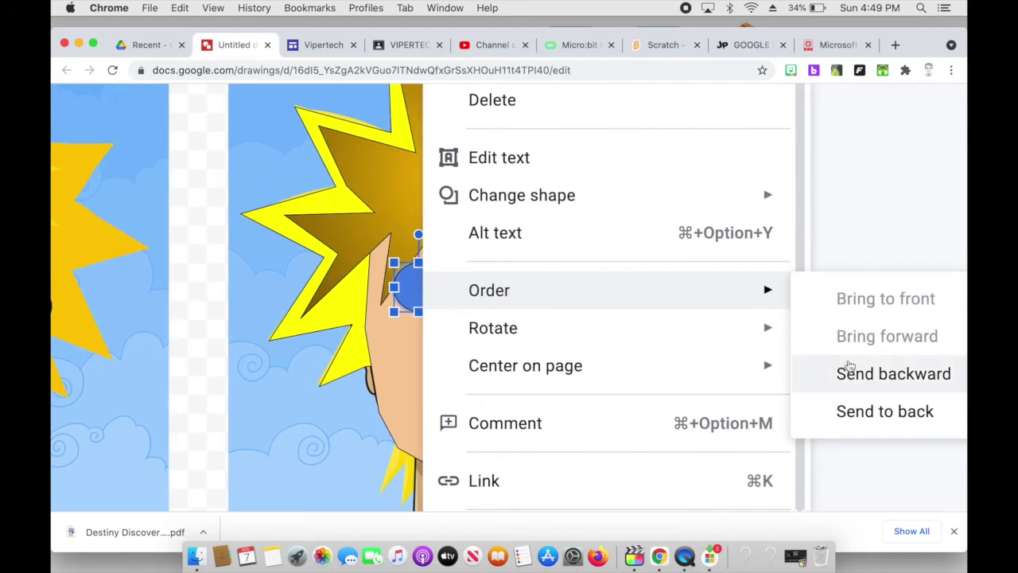
{"action": "left_click", "coordinate": [849, 365]}
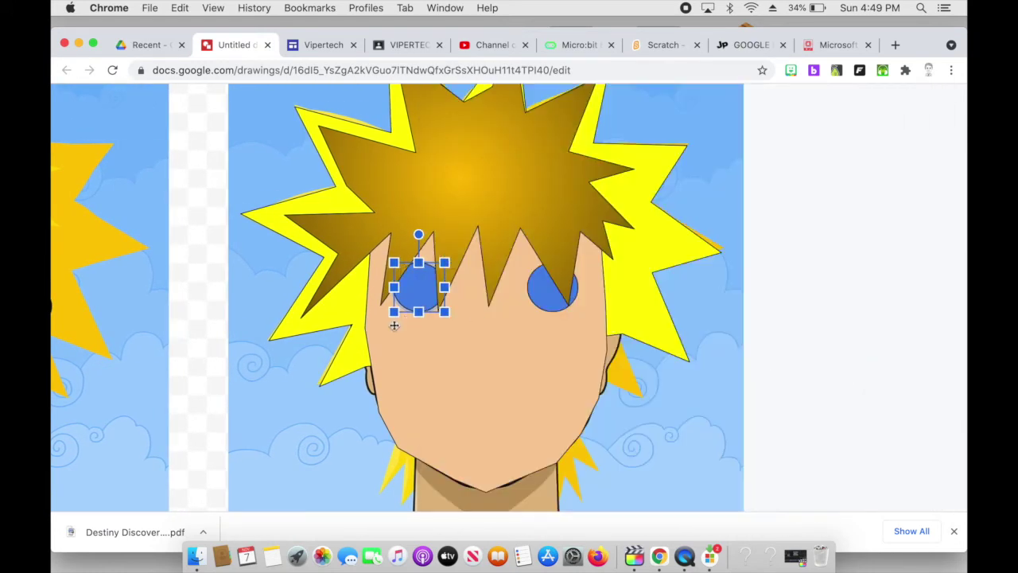
- Select the gradient hair shape and zoom out to show the whole drawing
{"action": "left_click", "coordinate": [314, 384]}
{"action": "scroll", "coordinate": [262, 363], "scroll_direction": "left", "scroll_amount": 5}
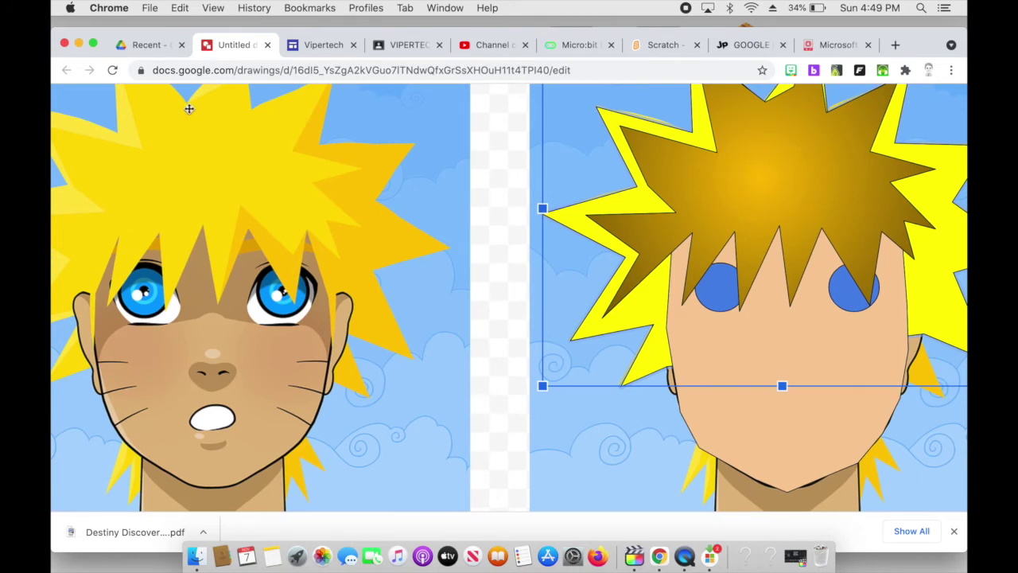
{"action": "scroll", "coordinate": [199, 147], "scroll_direction": "up", "scroll_amount": 1}
{"action": "scroll", "coordinate": [199, 147], "scroll_direction": "left", "scroll_amount": 1}
{"action": "scroll", "coordinate": [199, 148], "scroll_direction": "down", "scroll_amount": 2}
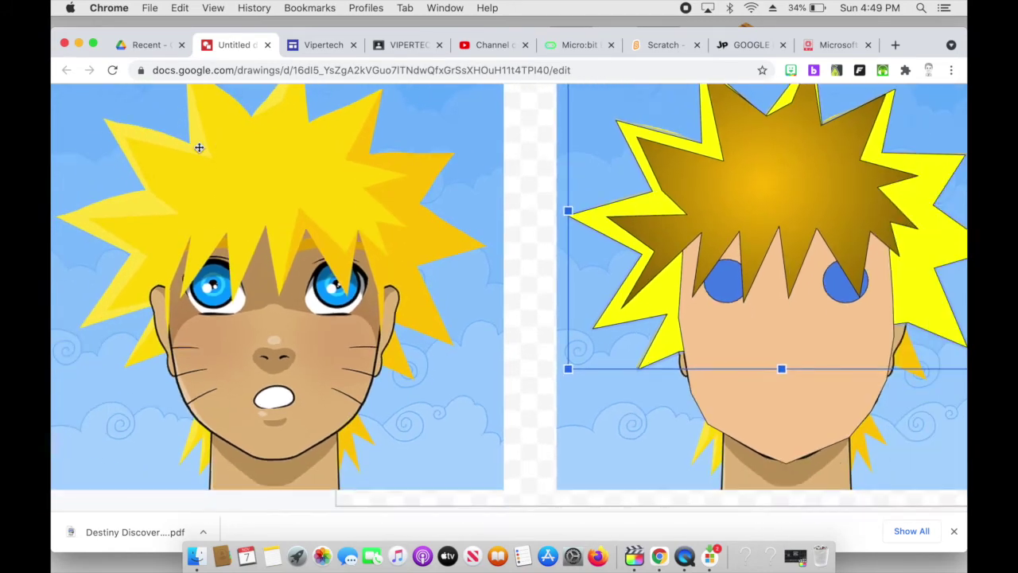
{"action": "scroll", "coordinate": [199, 147], "scroll_direction": "down", "scroll_amount": 2}
{"action": "key", "text": "ctrl+shift+f"}
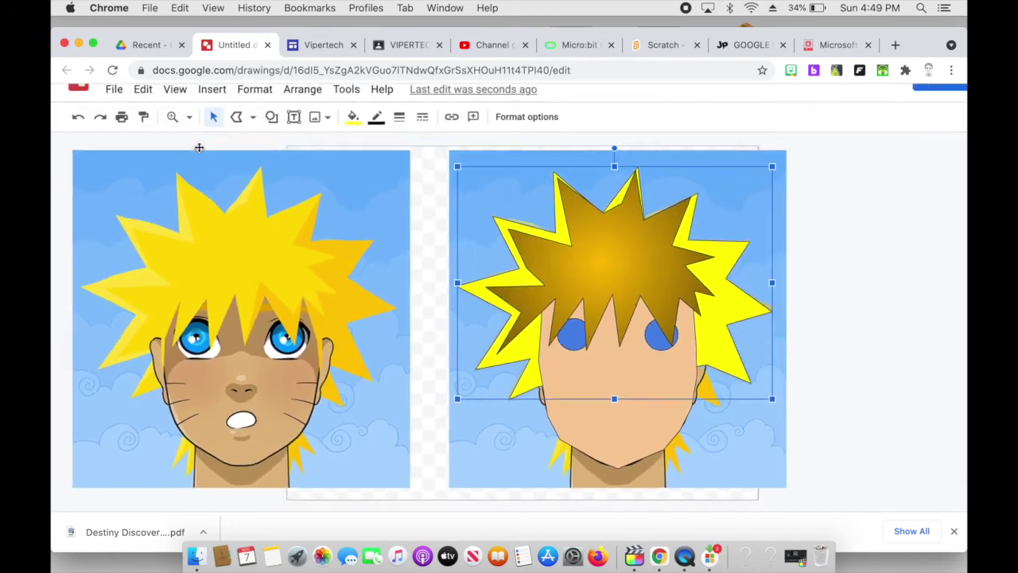
- Trace the reference's left eye as a polyline shape and fill it white
{"action": "left_click", "coordinate": [232, 127]}
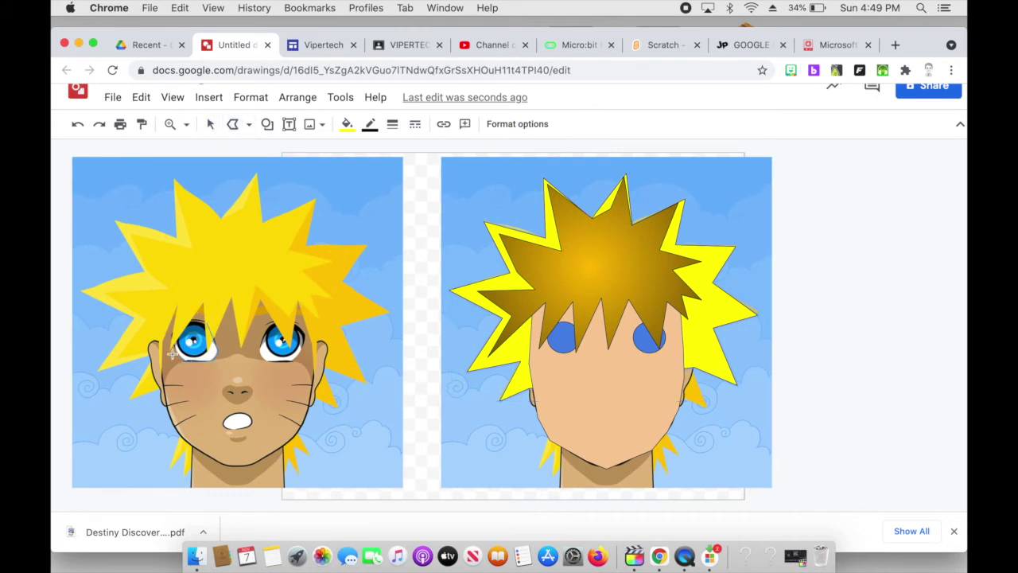
{"action": "left_click", "coordinate": [171, 325]}
{"action": "double_click", "coordinate": [206, 321]}
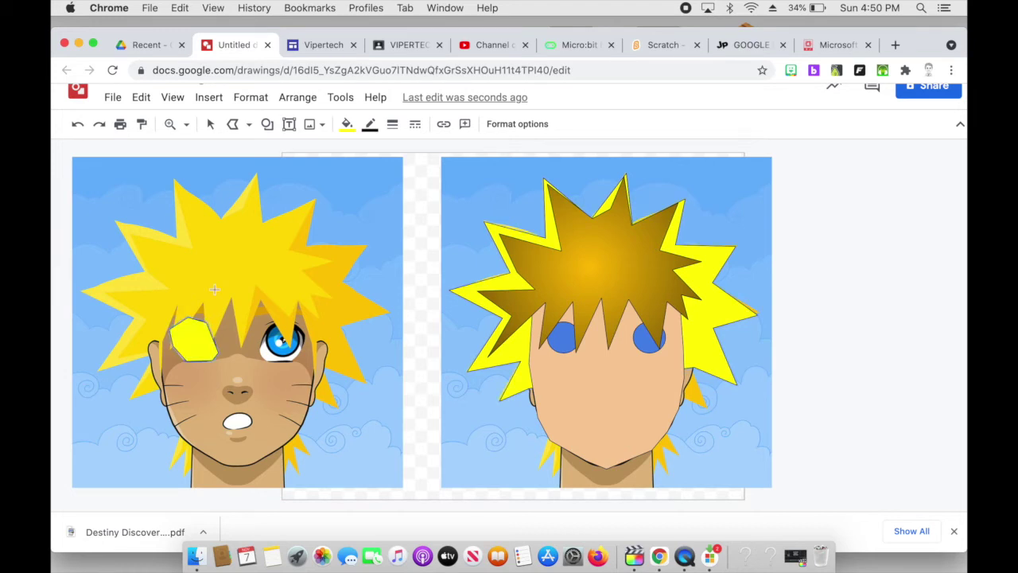
{"action": "left_click", "coordinate": [347, 125]}
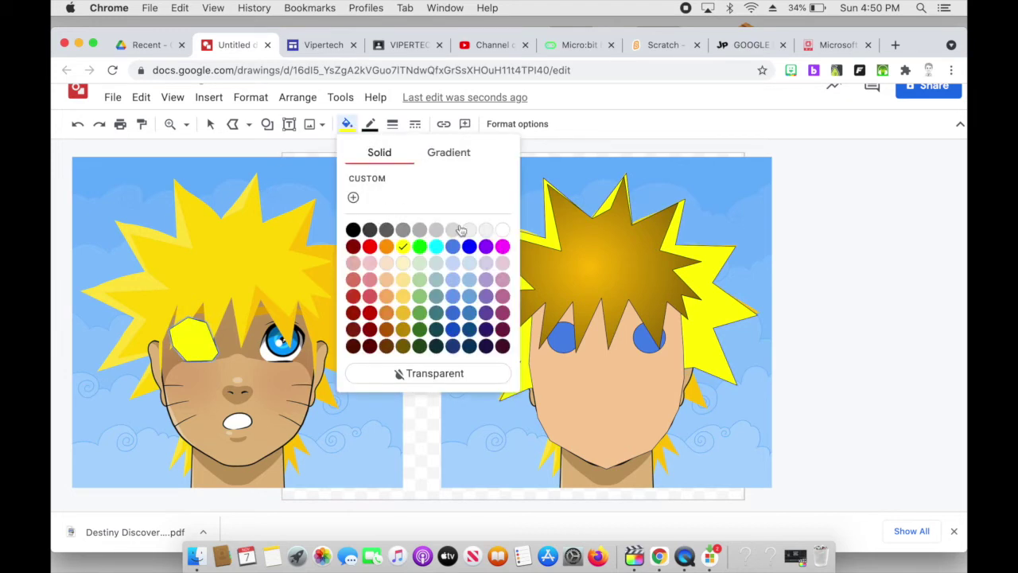
{"action": "left_click", "coordinate": [503, 230]}
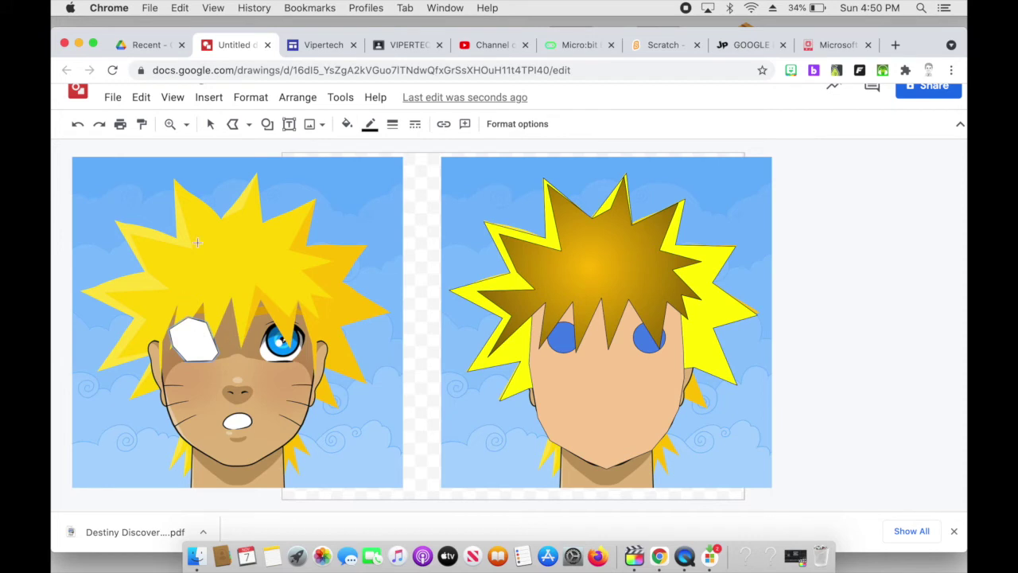
- Move the white eye onto the traced face and send it backward until the iris shows
{"action": "left_click", "coordinate": [211, 124]}
{"action": "left_click", "coordinate": [192, 339]}
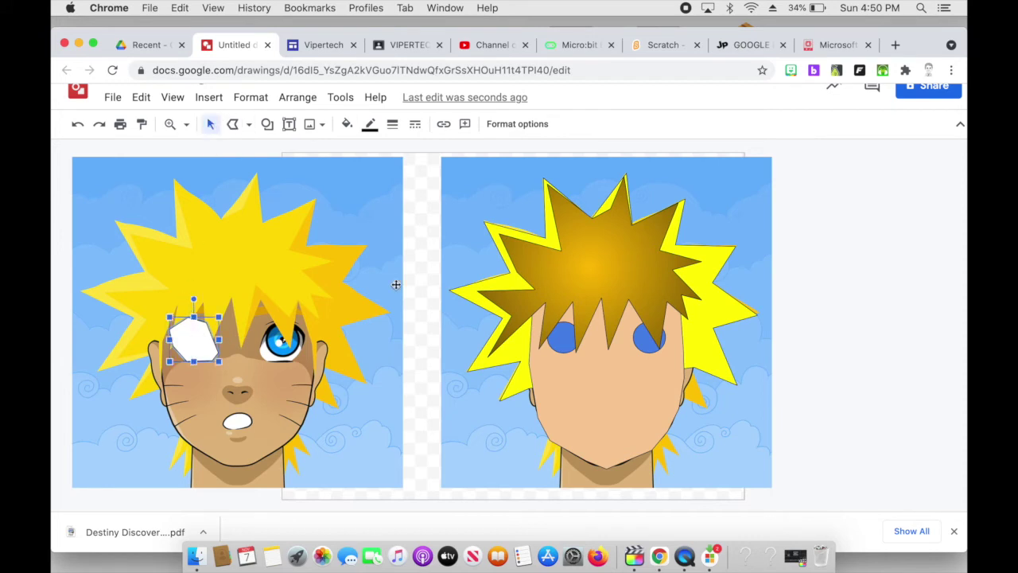
{"action": "left_click_drag", "start_coordinate": [193, 340], "coordinate": [561, 331]}
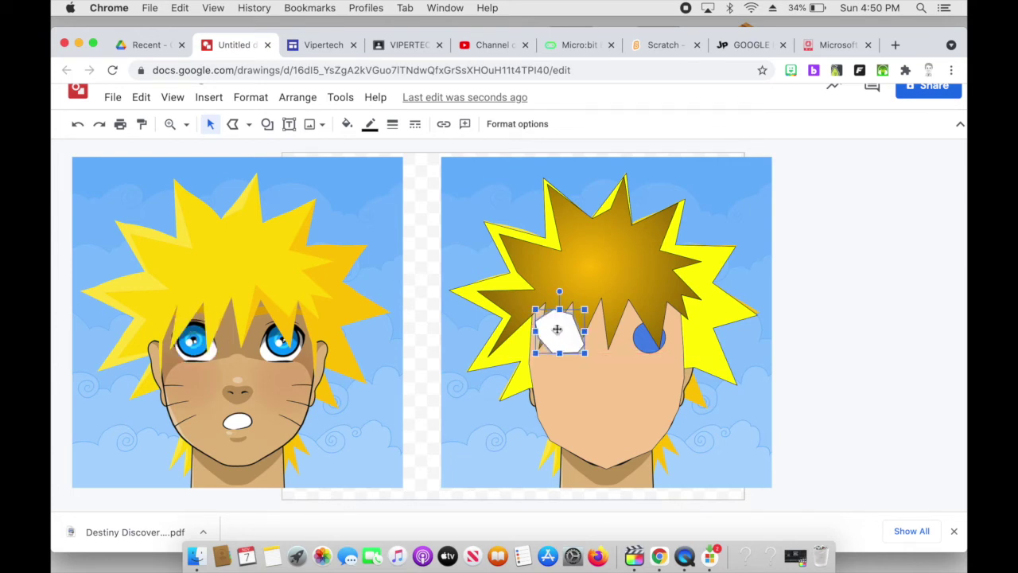
{"action": "right_click", "coordinate": [557, 329]}
{"action": "mouse_move", "coordinate": [597, 371]}
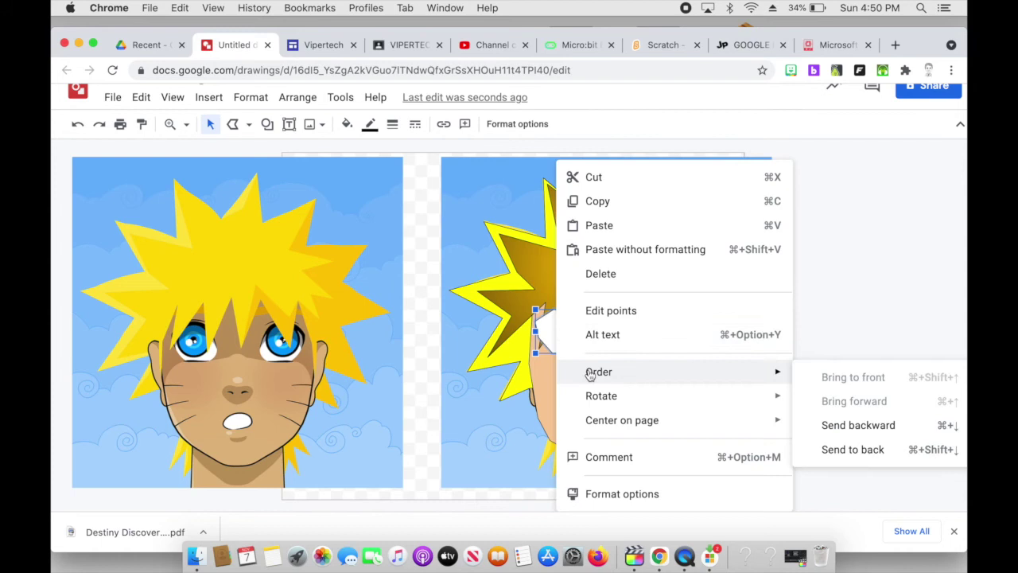
{"action": "left_click", "coordinate": [847, 425]}
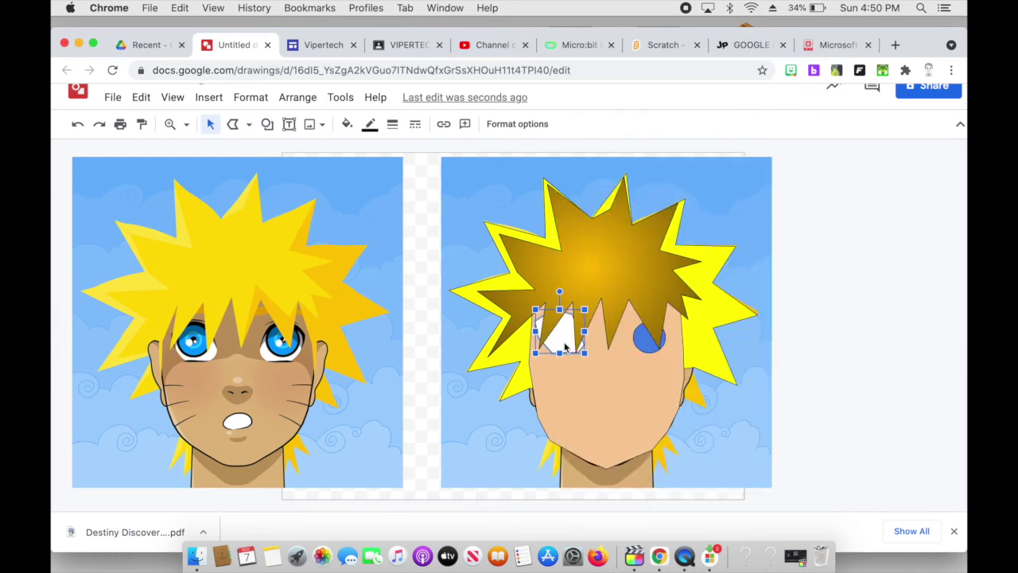
{"action": "right_click", "coordinate": [565, 346]}
{"action": "mouse_move", "coordinate": [613, 375]}
{"action": "left_click", "coordinate": [854, 410]}
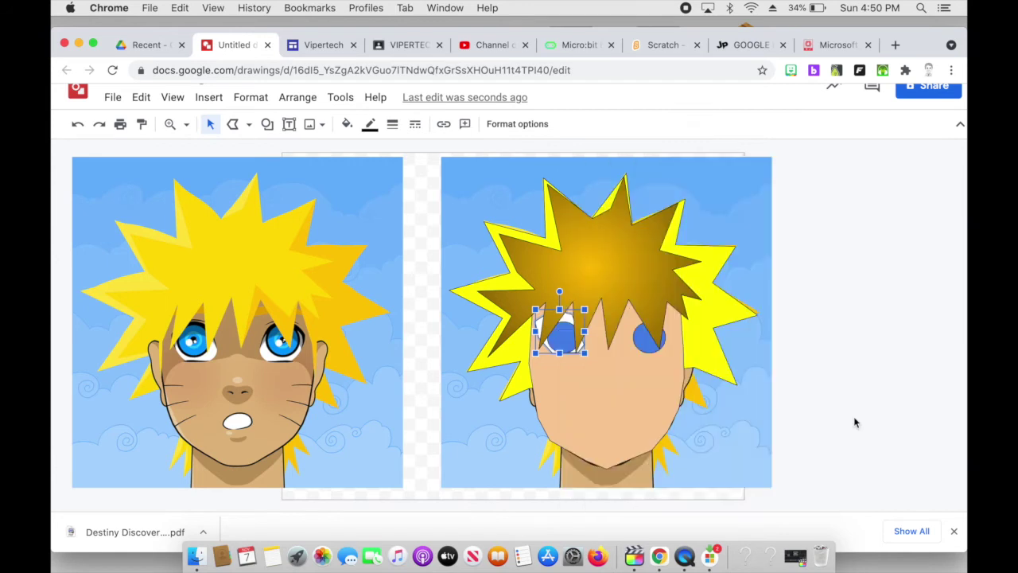
- Nudge the white eye into place on the face
{"action": "left_click", "coordinate": [642, 408]}
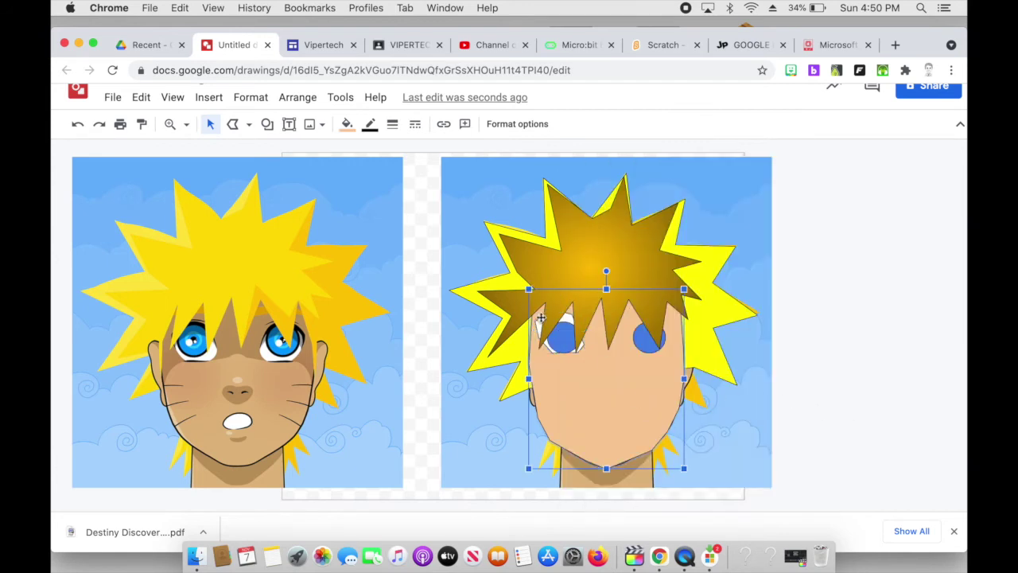
{"action": "left_click_drag", "start_coordinate": [541, 323], "coordinate": [541, 329]}
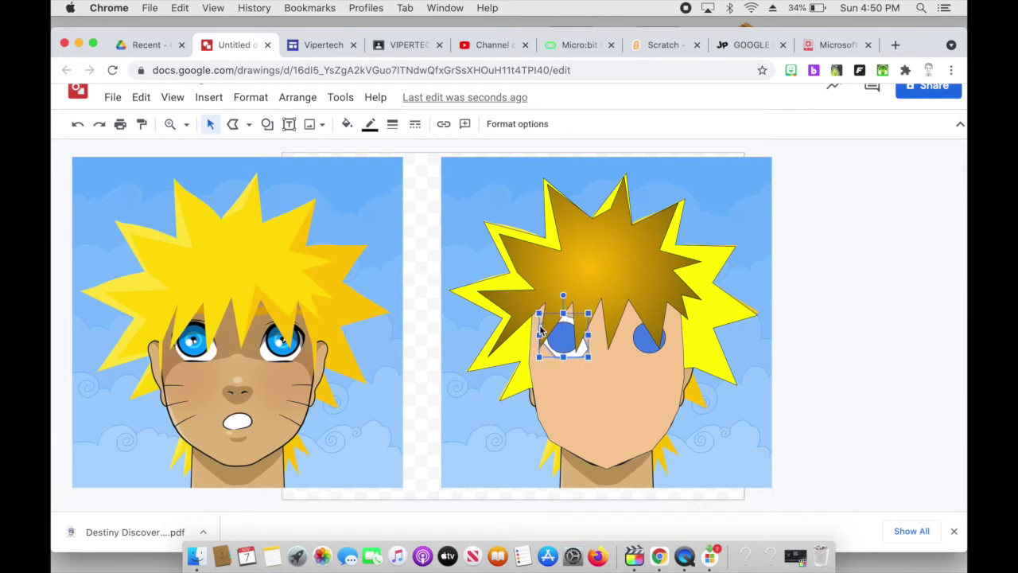
{"action": "left_click", "coordinate": [631, 339]}
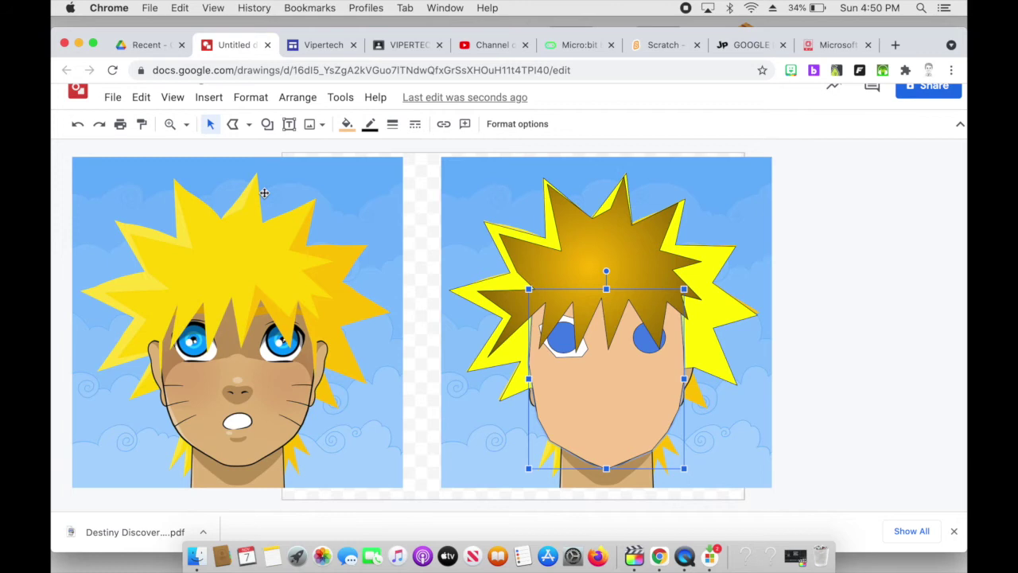
- Trace the reference's right eye, fill it white, and move it onto the traced face
{"action": "left_click", "coordinate": [233, 126]}
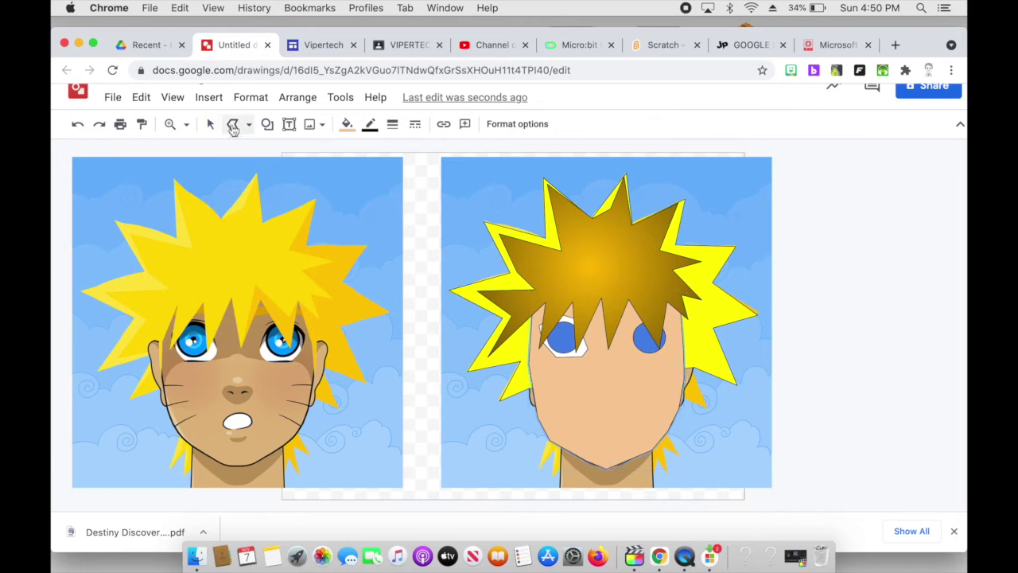
{"action": "left_click", "coordinate": [274, 319]}
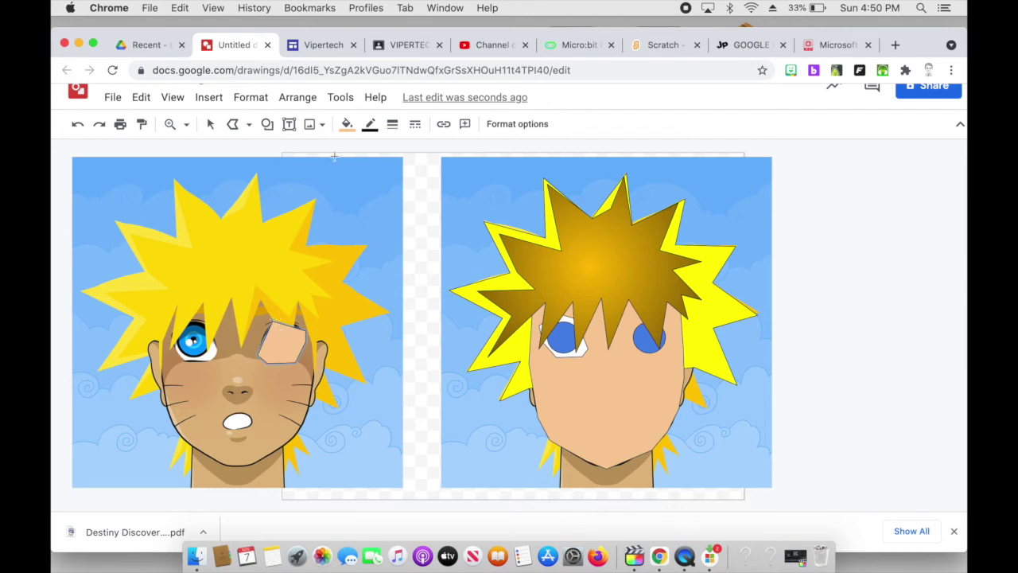
{"action": "left_click", "coordinate": [347, 124]}
{"action": "left_click", "coordinate": [504, 231]}
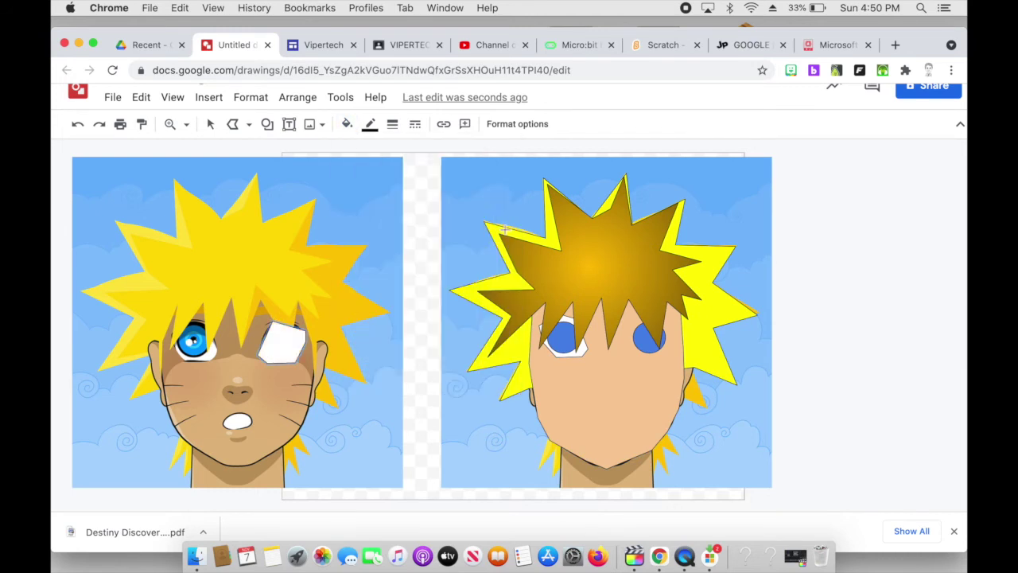
{"action": "left_click", "coordinate": [210, 123]}
{"action": "left_click_drag", "start_coordinate": [279, 342], "coordinate": [646, 330]}
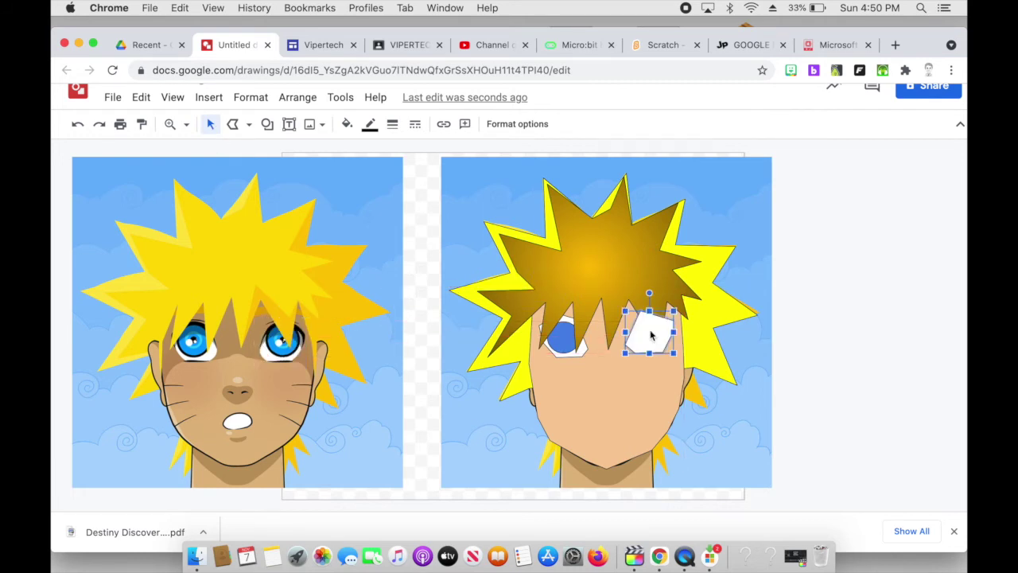
- Send the right white eye backward four times until its blue iris shows on top
{"action": "right_click", "coordinate": [646, 331]}
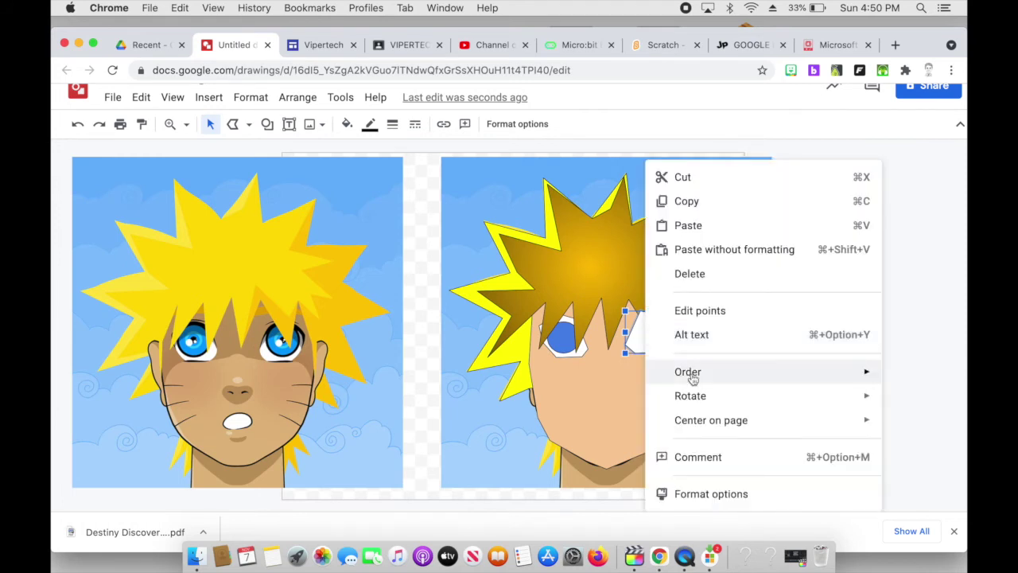
{"action": "mouse_move", "coordinate": [658, 373]}
{"action": "left_click", "coordinate": [552, 427]}
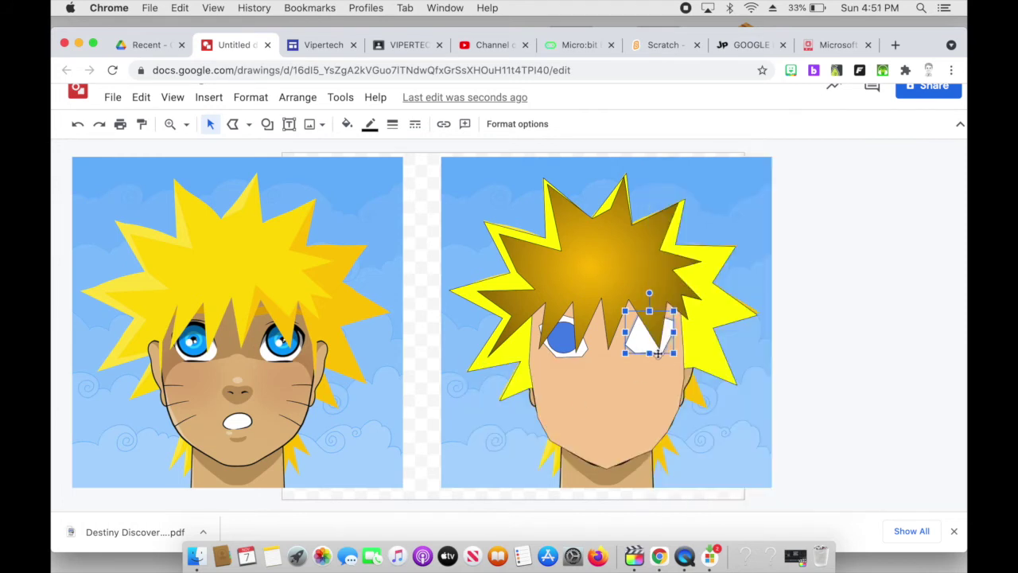
{"action": "right_click", "coordinate": [644, 346]}
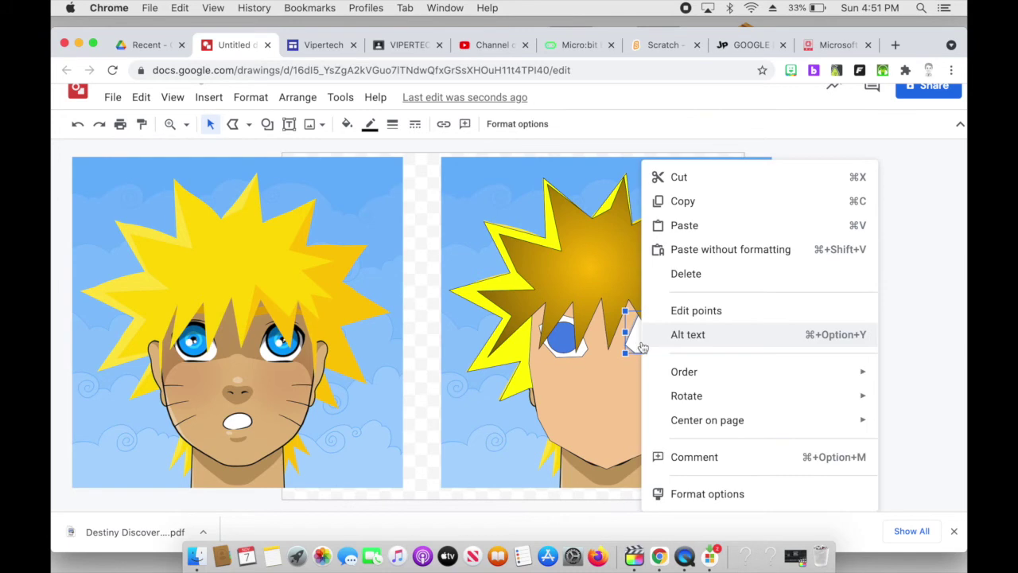
{"action": "mouse_move", "coordinate": [689, 371]}
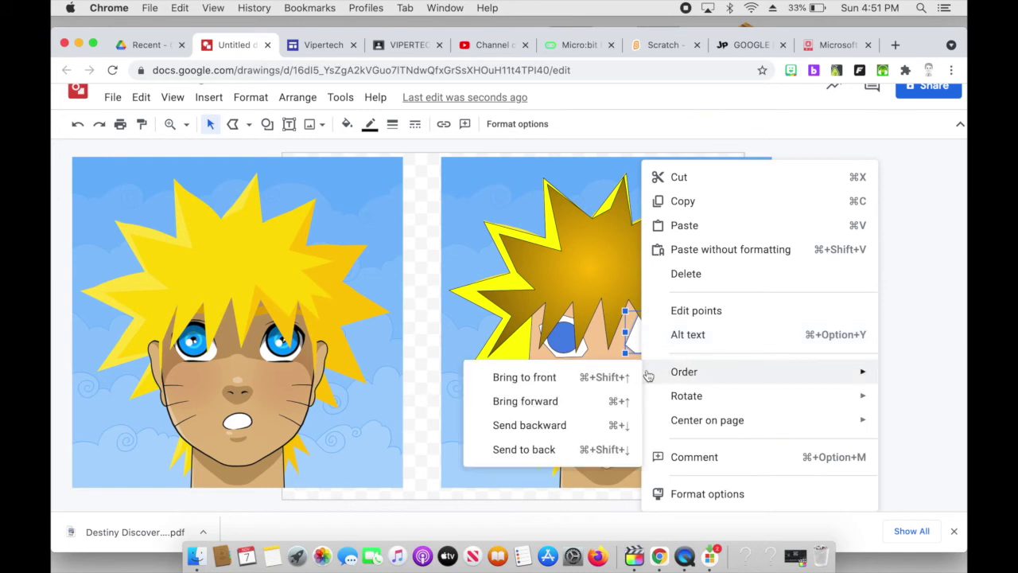
{"action": "left_click", "coordinate": [554, 423]}
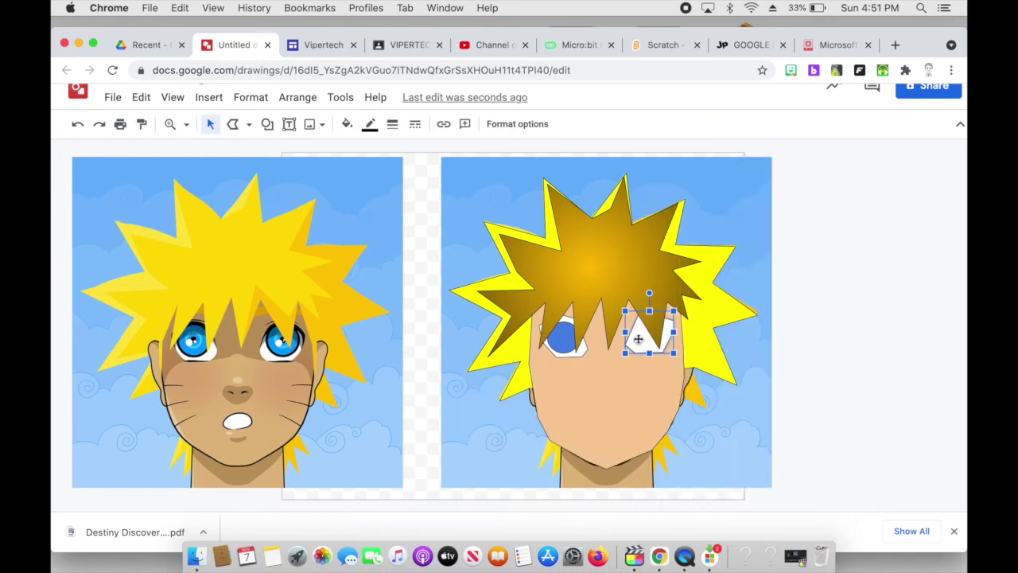
{"action": "right_click", "coordinate": [639, 342]}
{"action": "mouse_move", "coordinate": [676, 371]}
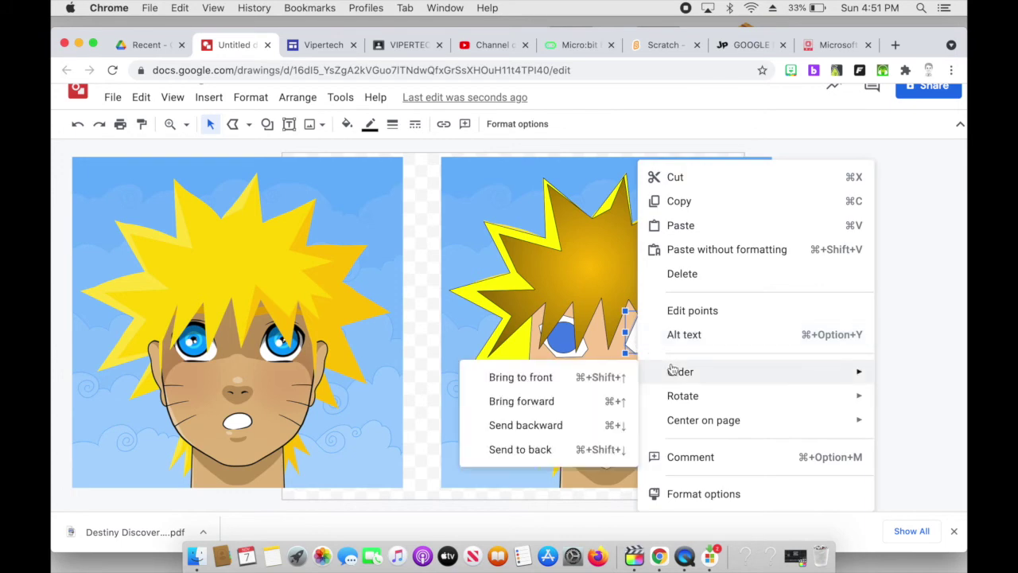
{"action": "left_click", "coordinate": [538, 424]}
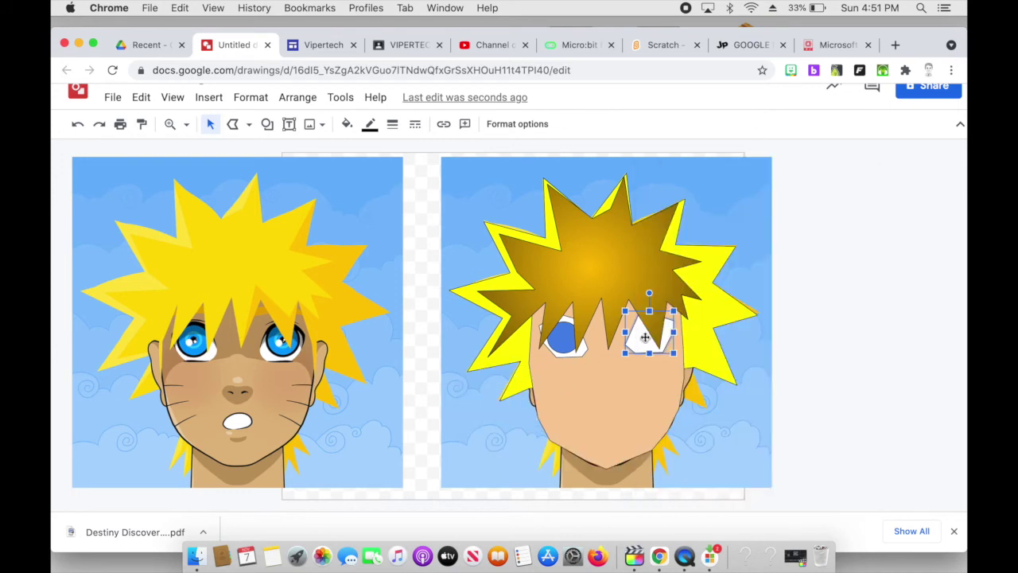
{"action": "right_click", "coordinate": [639, 340]}
{"action": "mouse_move", "coordinate": [674, 369]}
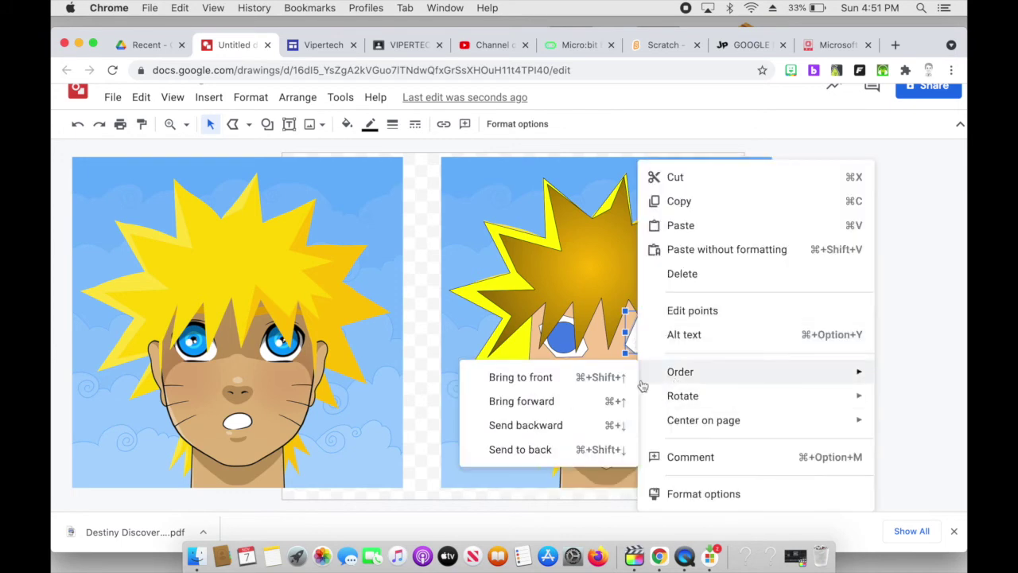
{"action": "left_click", "coordinate": [566, 416]}
{"action": "left_click", "coordinate": [671, 326]}
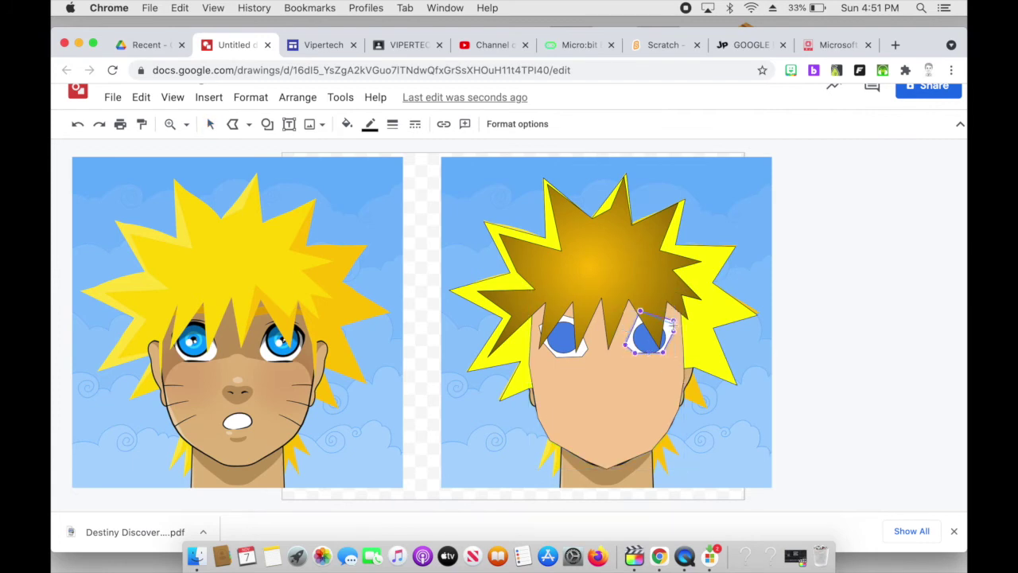
- Trace a small closed nose outline over the left reference's nose, undoing a stray stroke
{"action": "left_click", "coordinate": [768, 354]}
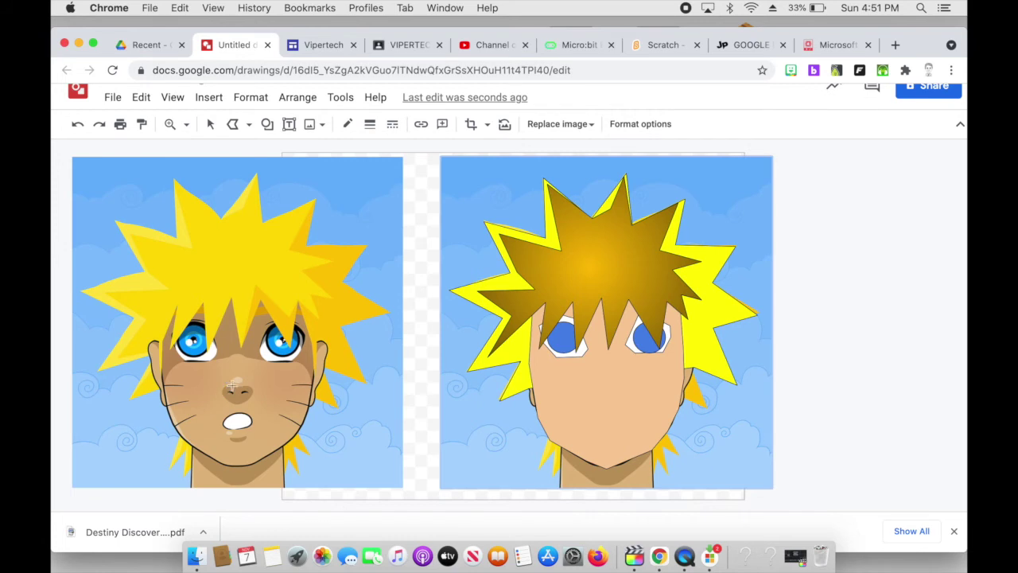
{"action": "left_click_drag", "start_coordinate": [232, 385], "coordinate": [250, 389]}
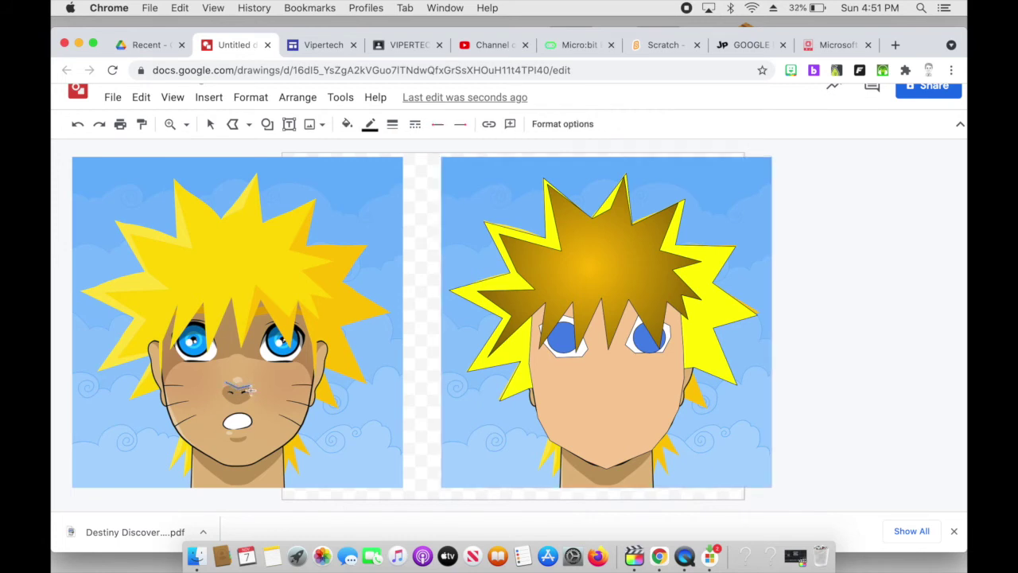
{"action": "key", "text": "super+z"}
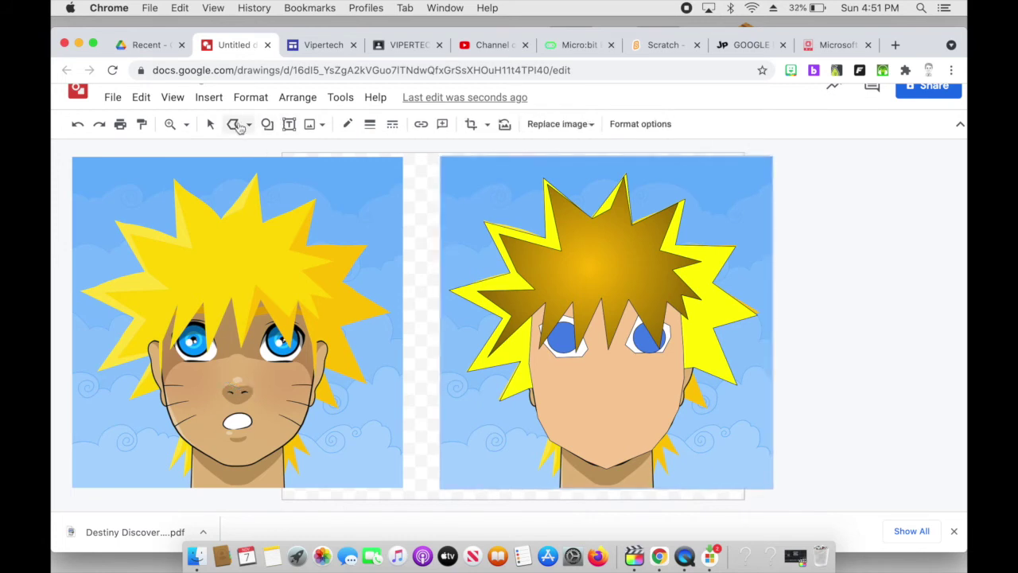
{"action": "left_click", "coordinate": [236, 404]}
{"action": "left_click", "coordinate": [253, 385]}
{"action": "left_click", "coordinate": [222, 384]}
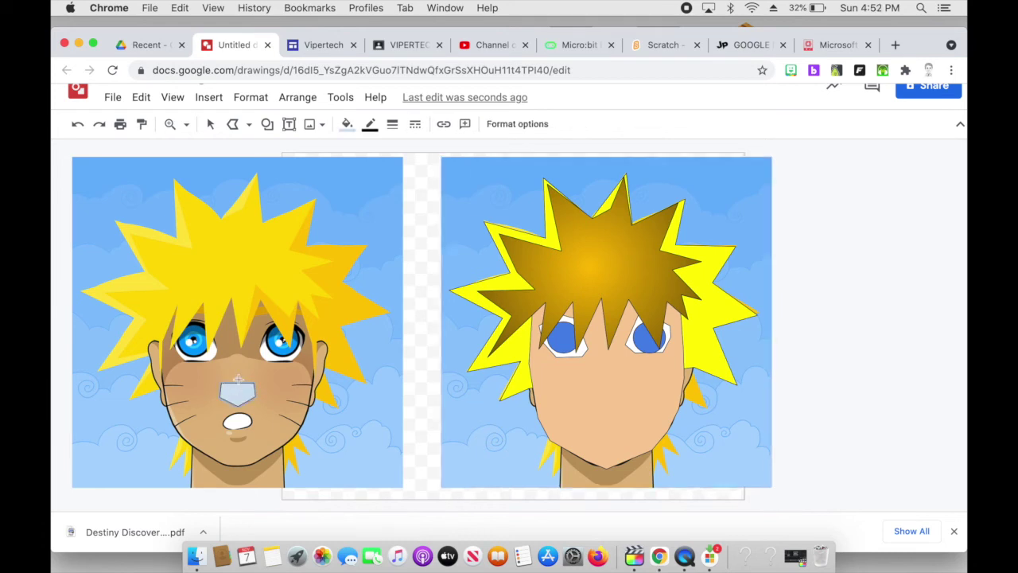
{"action": "left_click", "coordinate": [239, 394]}
- Edit the nose points to flatten its top and bottom and widen its right side
{"action": "double_click", "coordinate": [227, 385]}
{"action": "left_click_drag", "start_coordinate": [220, 382], "coordinate": [230, 389]}
{"action": "left_click_drag", "start_coordinate": [253, 383], "coordinate": [252, 386]}
{"action": "left_click_drag", "start_coordinate": [237, 404], "coordinate": [238, 400]}
{"action": "key", "text": "Escape"}
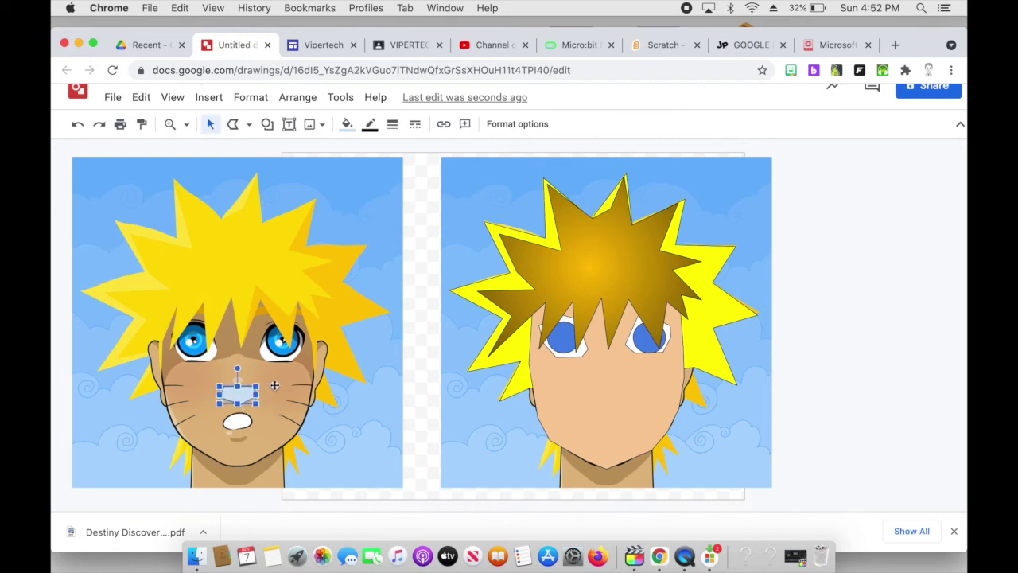
{"action": "left_click", "coordinate": [275, 385]}
{"action": "double_click", "coordinate": [249, 399]}
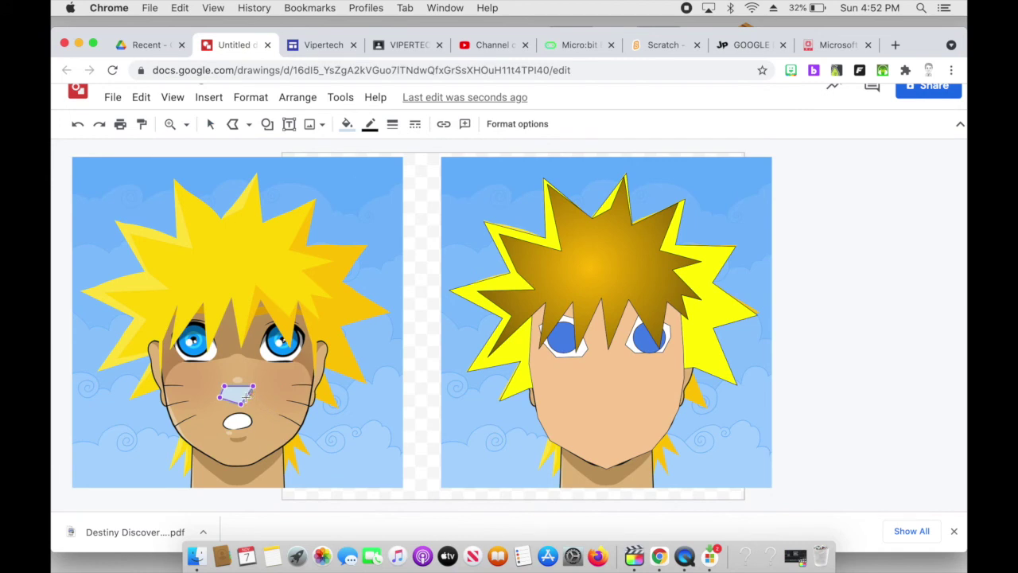
{"action": "left_click_drag", "start_coordinate": [254, 395], "coordinate": [257, 395]}
{"action": "left_click", "coordinate": [246, 397]}
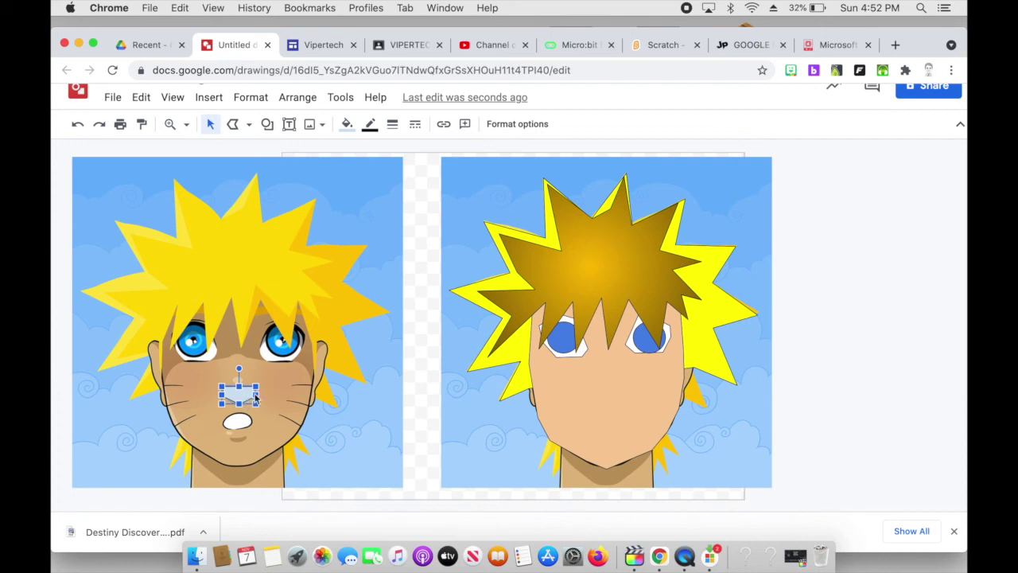
- Drop the traced nose centred on the right character's face and fill it brown
{"action": "left_click_drag", "start_coordinate": [249, 399], "coordinate": [619, 381]}
{"action": "left_click_drag", "start_coordinate": [615, 380], "coordinate": [612, 380]}
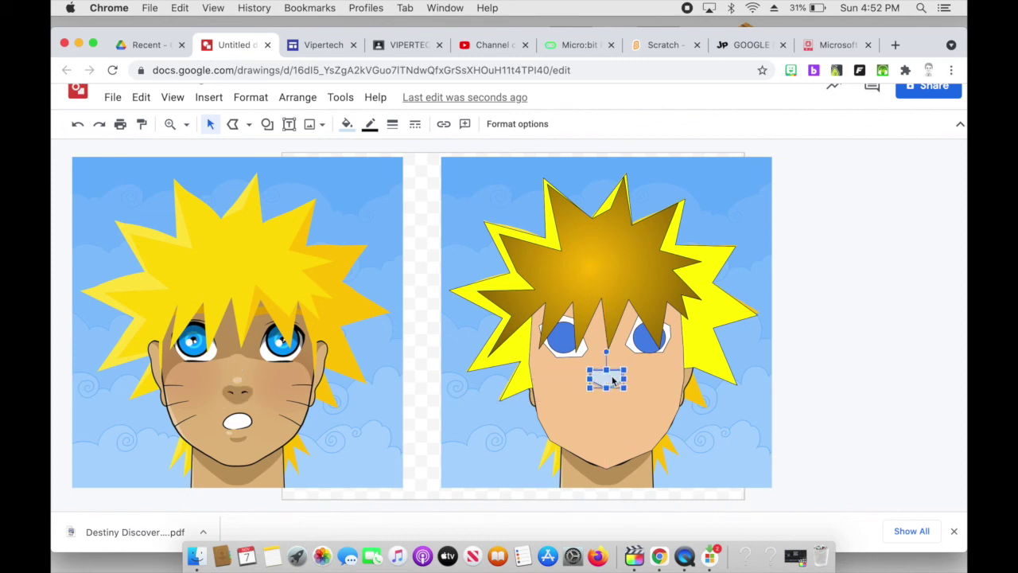
{"action": "double_click", "coordinate": [612, 380]}
{"action": "left_click", "coordinate": [346, 124]}
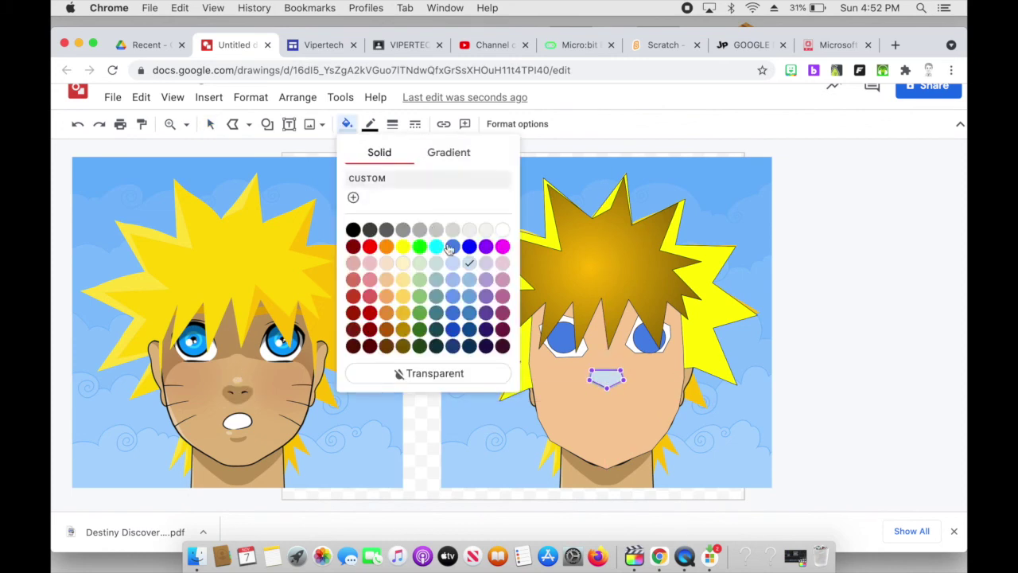
{"action": "left_click", "coordinate": [388, 329]}
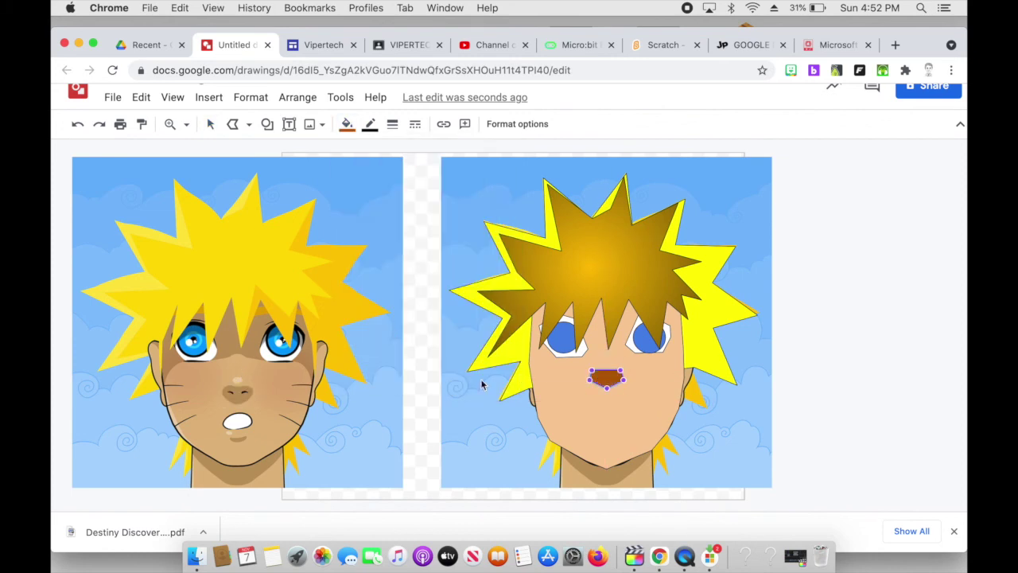
{"action": "left_click", "coordinate": [609, 416]}
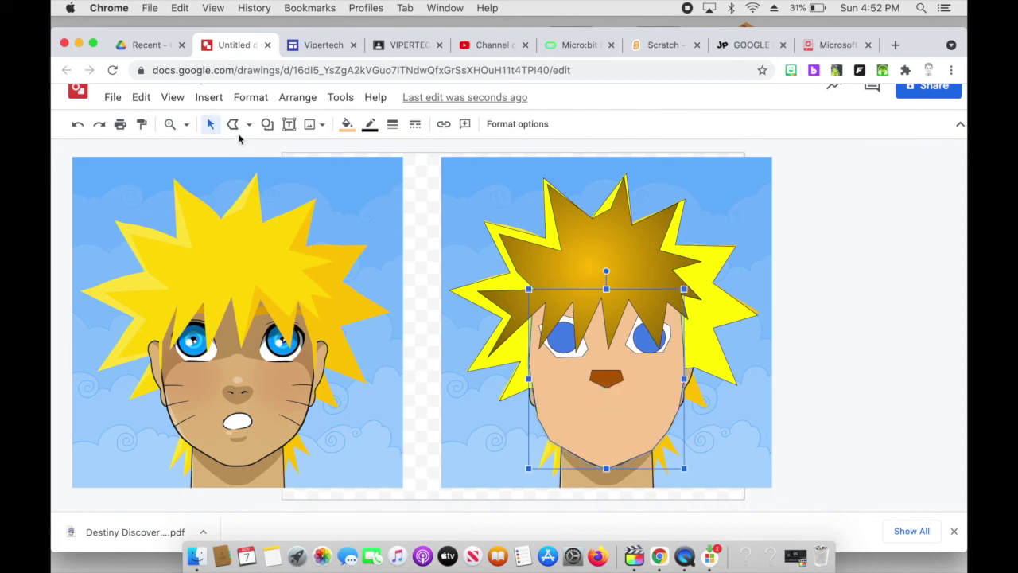
- Try tracing the mouth with a straight line and a curved connector, undoing both attempts
{"action": "left_click", "coordinate": [233, 125]}
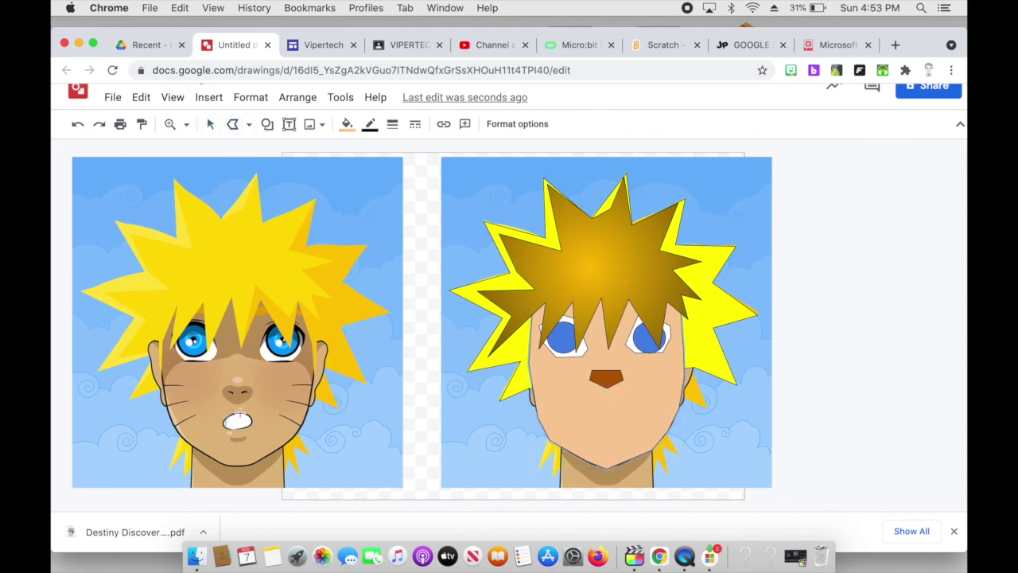
{"action": "left_click_drag", "start_coordinate": [251, 419], "coordinate": [251, 424]}
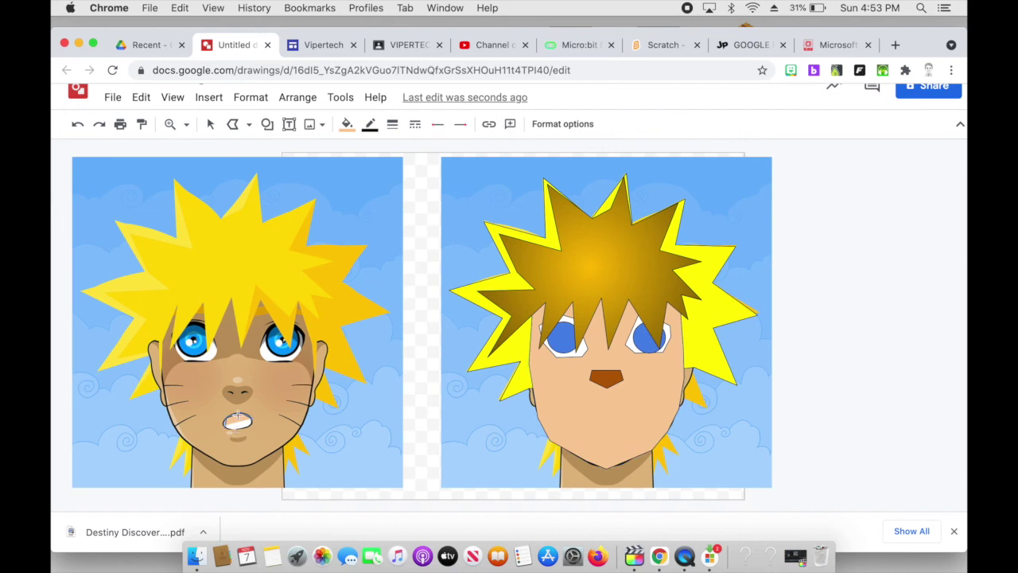
{"action": "key", "text": "Escape"}
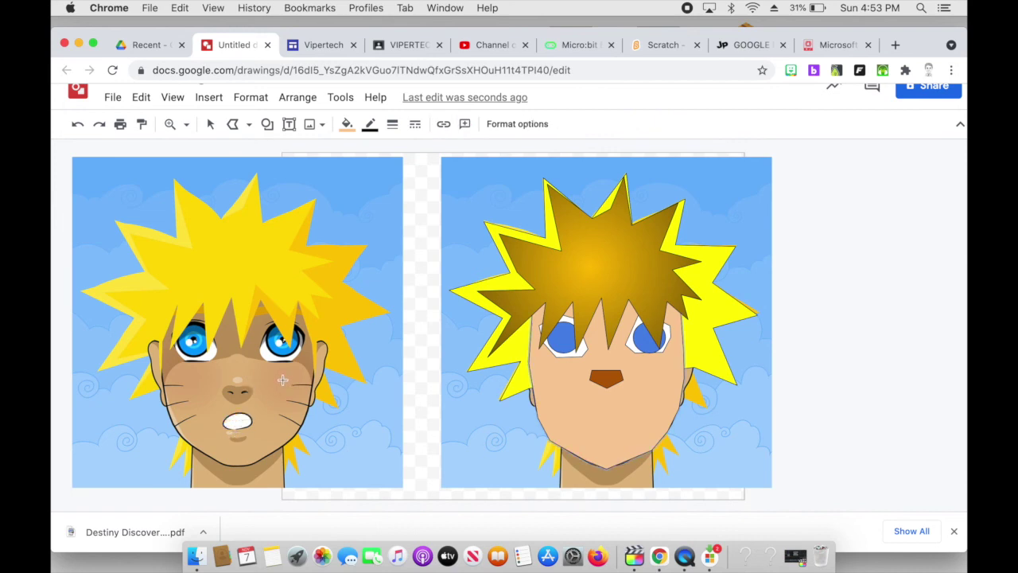
{"action": "left_click", "coordinate": [267, 124]}
{"action": "key", "text": "Escape"}
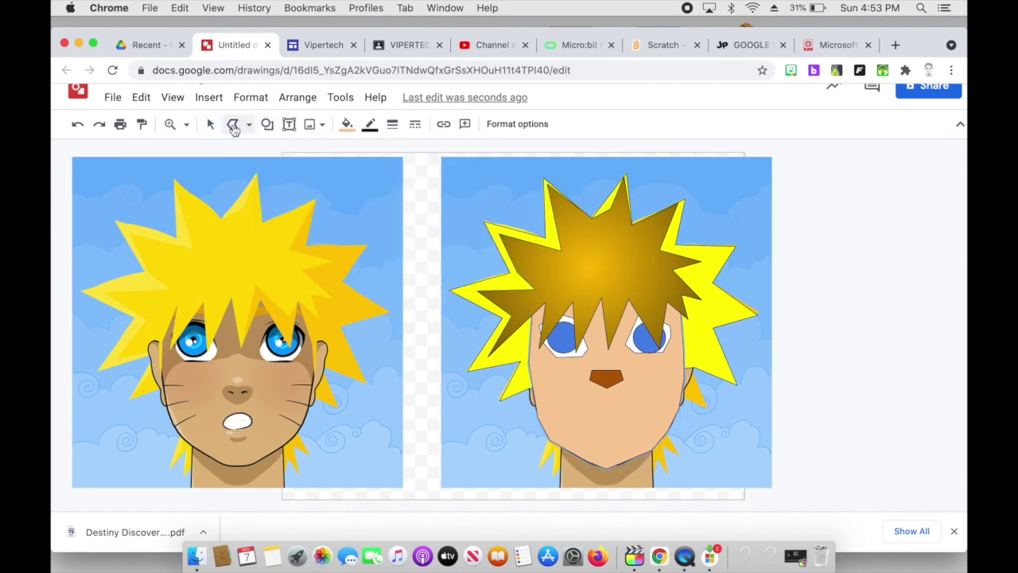
{"action": "left_click", "coordinate": [248, 125]}
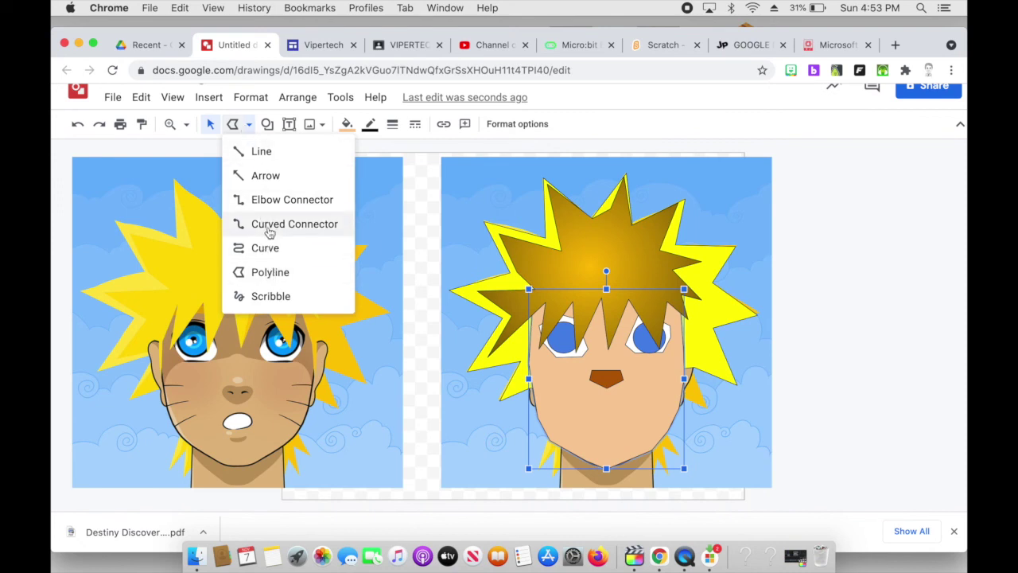
{"action": "left_click", "coordinate": [270, 226]}
{"action": "left_click", "coordinate": [225, 422]}
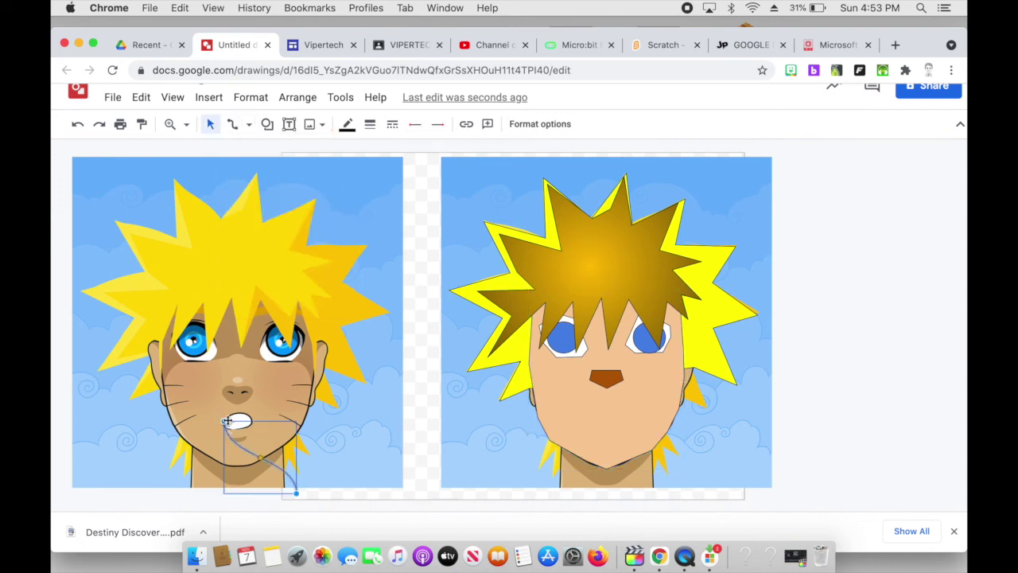
{"action": "key", "text": "ctrl+z"}
{"action": "left_click", "coordinate": [233, 124]}
- Trace the white mouth with the Curve tool and close it into an oval shape
{"action": "left_click", "coordinate": [249, 124]}
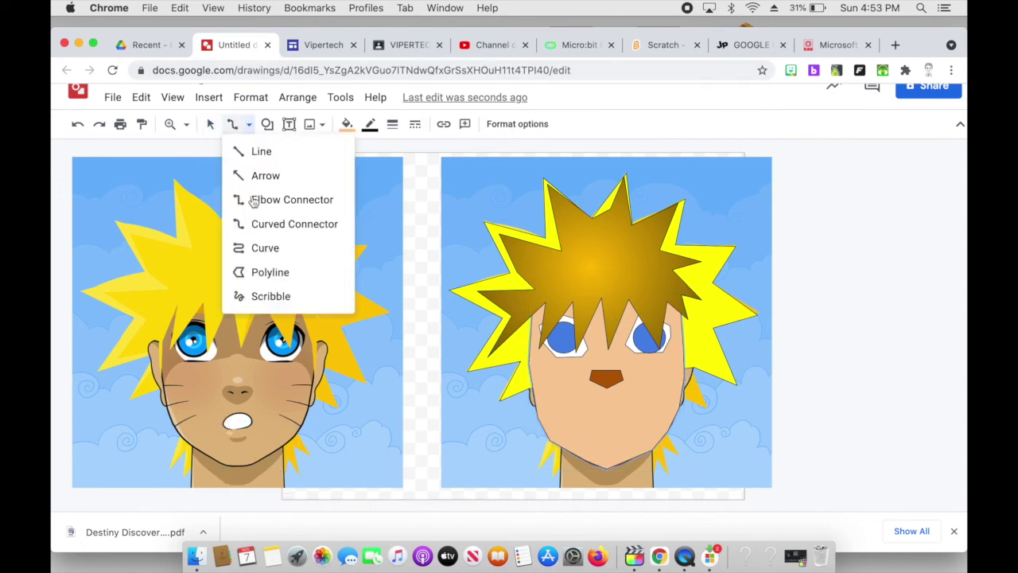
{"action": "left_click", "coordinate": [265, 248]}
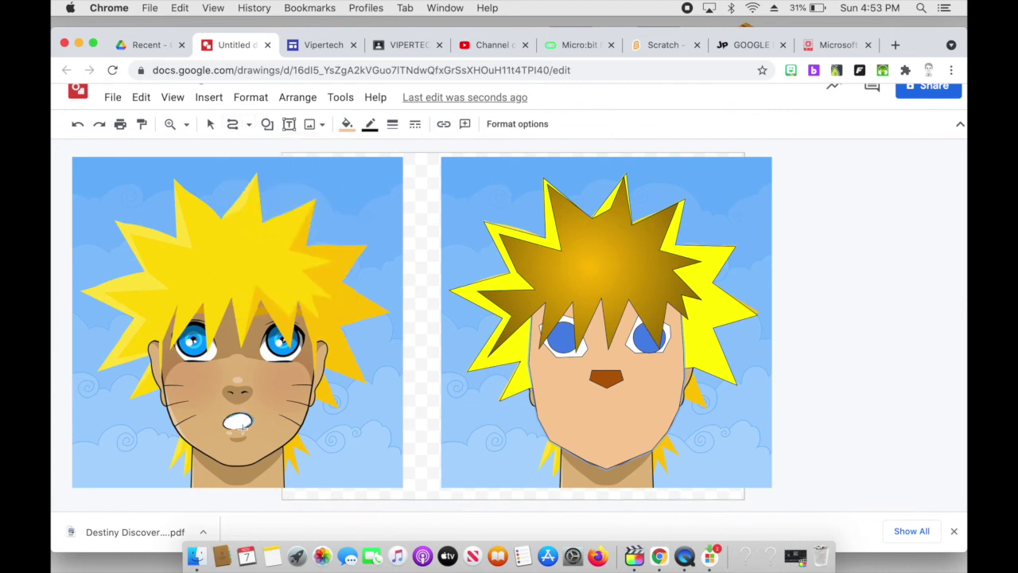
{"action": "left_click", "coordinate": [224, 423]}
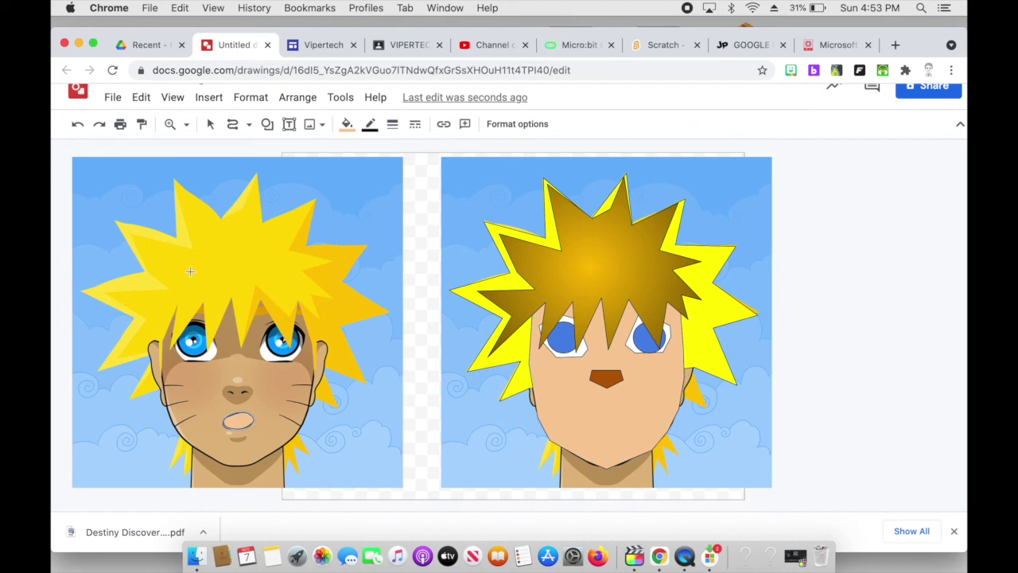
- Move the traced mouth onto the right face just below the nose
{"action": "left_click", "coordinate": [211, 124]}
{"action": "left_click", "coordinate": [238, 420]}
{"action": "left_click_drag", "start_coordinate": [239, 419], "coordinate": [611, 423]}
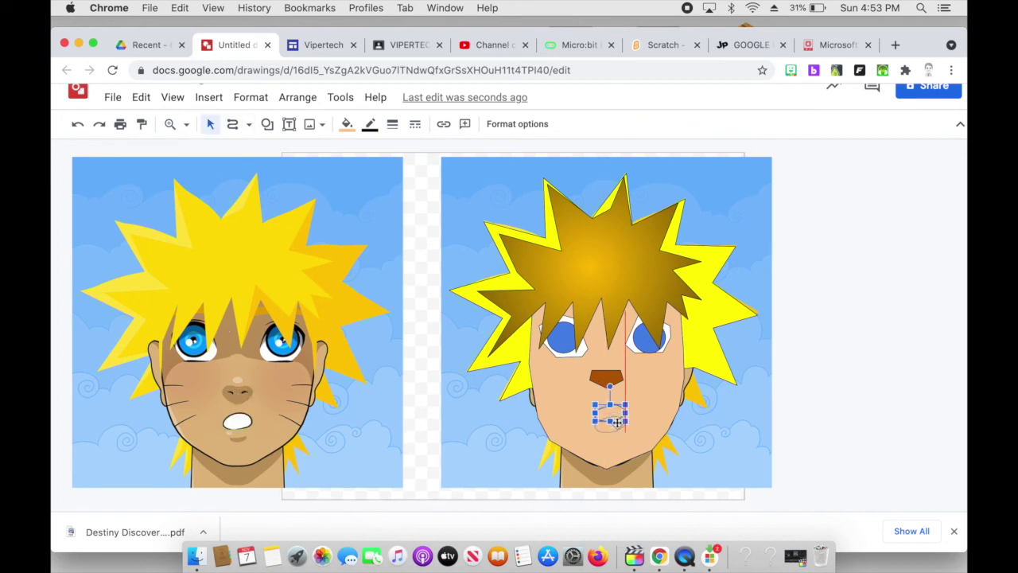
- Give the mouth a white fill and a black outline
{"action": "left_click", "coordinate": [370, 124]}
{"action": "left_click", "coordinate": [524, 205]}
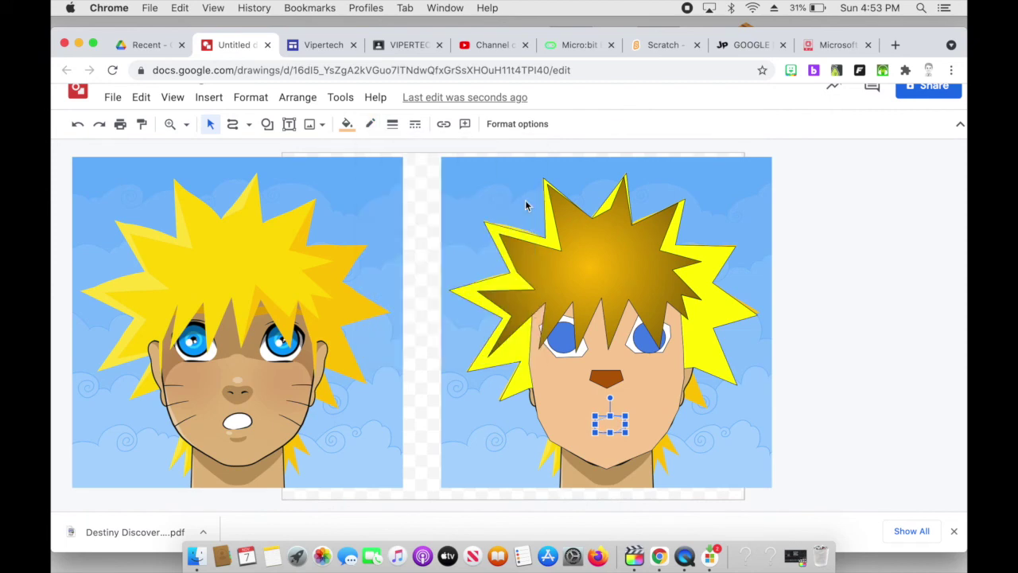
{"action": "left_click", "coordinate": [347, 124]}
{"action": "left_click", "coordinate": [353, 229]}
{"action": "left_click", "coordinate": [347, 124]}
{"action": "left_click", "coordinate": [498, 229]}
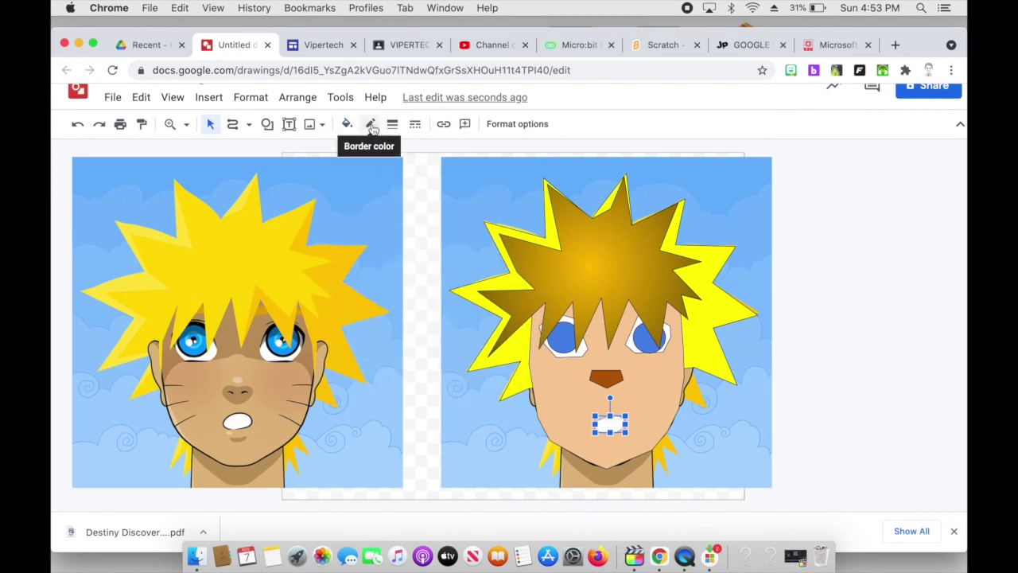
{"action": "left_click", "coordinate": [369, 124]}
{"action": "left_click", "coordinate": [375, 202]}
{"action": "left_click", "coordinate": [392, 124]}
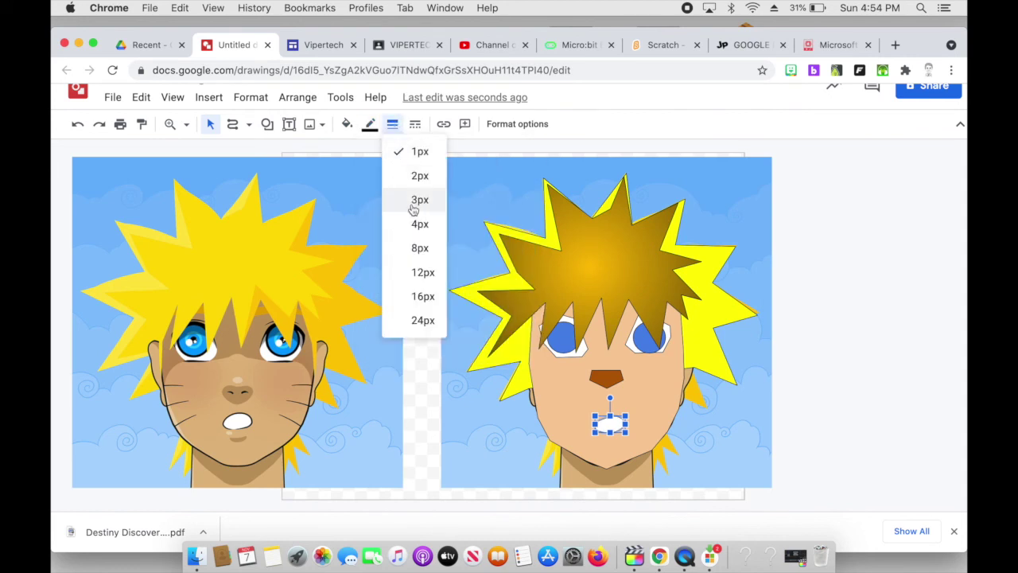